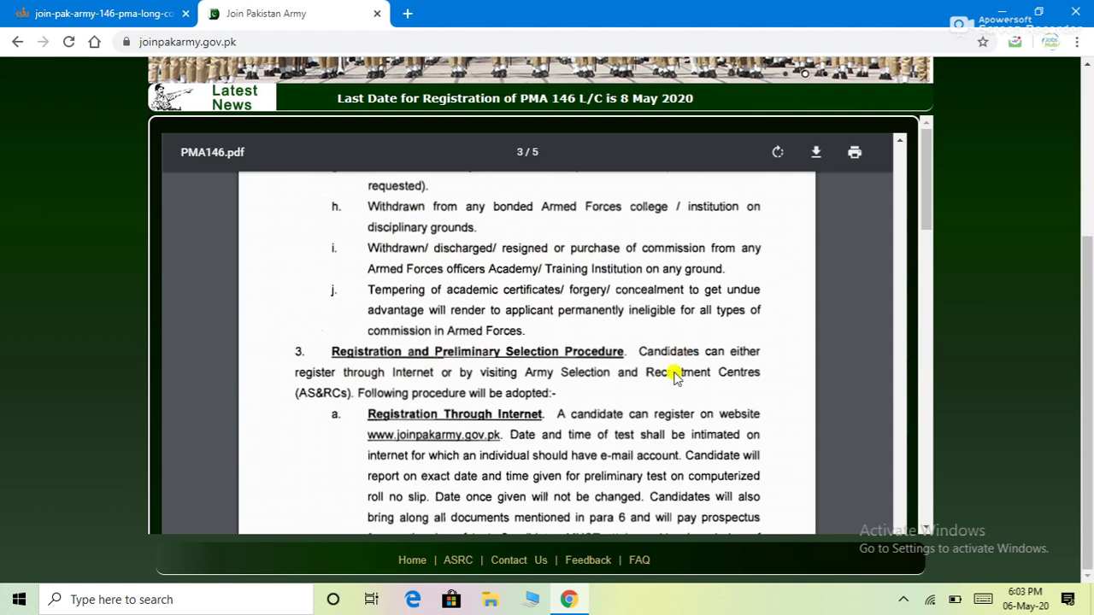
Read the Registration and Preliminary Selection Procedure section of PMA146.pdf, including internet registration, AS&RC registration and the schedule
scroll(533, 450, down, 2)
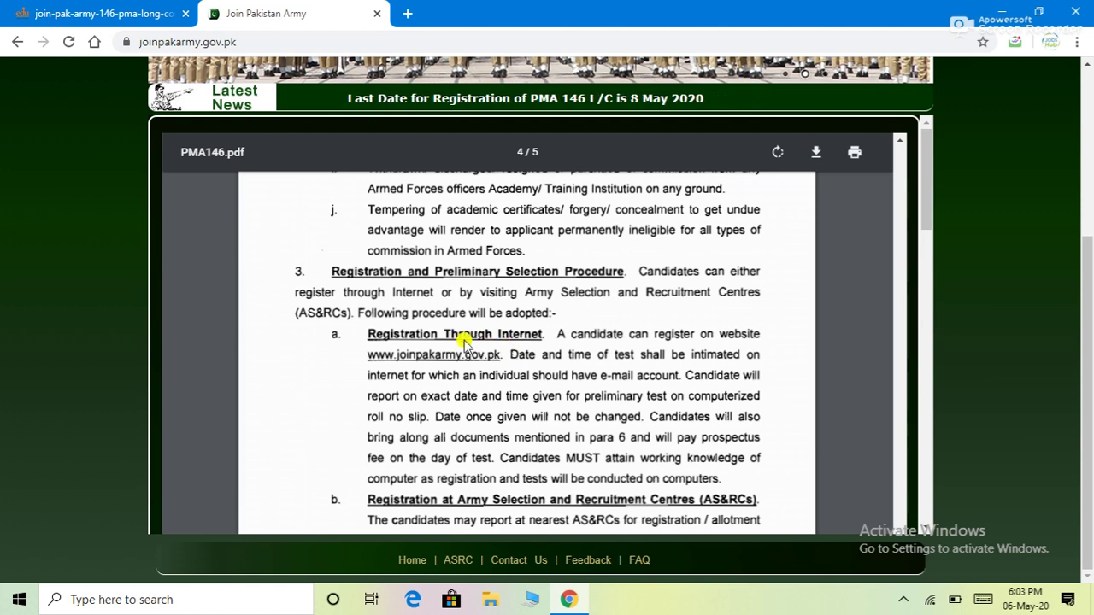
scroll(494, 352, down, 3)
scroll(480, 290, up, 1)
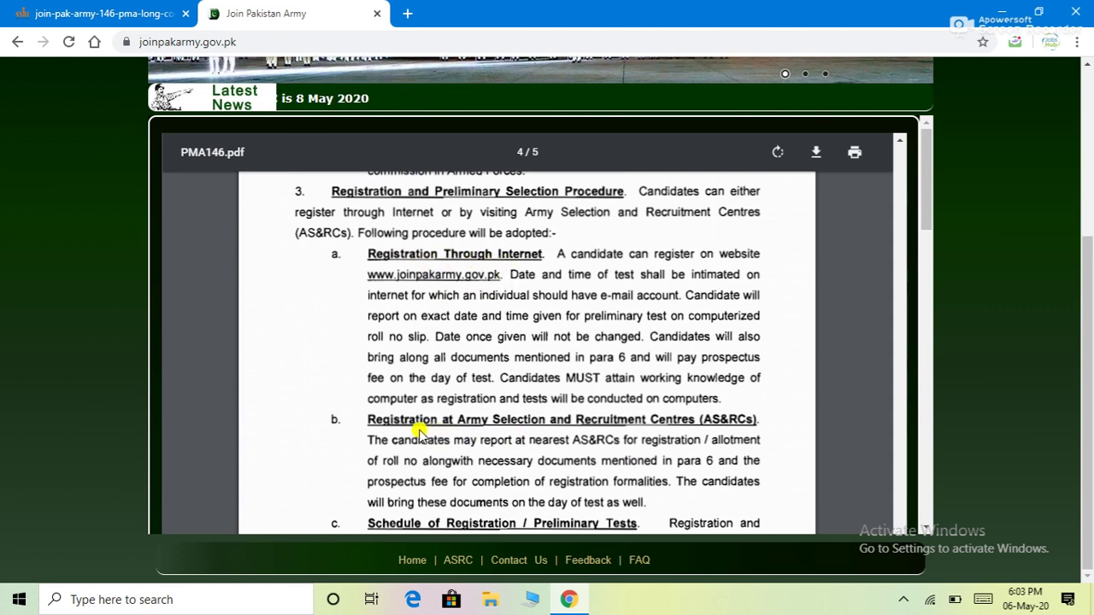
scroll(572, 418, down, 3)
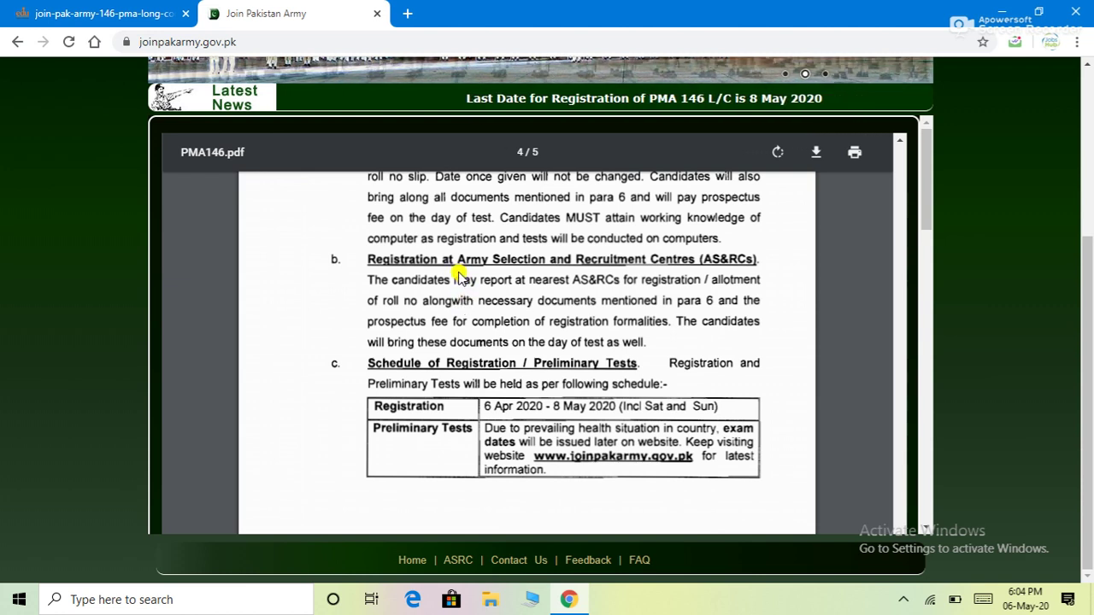
scroll(453, 391, down, 1)
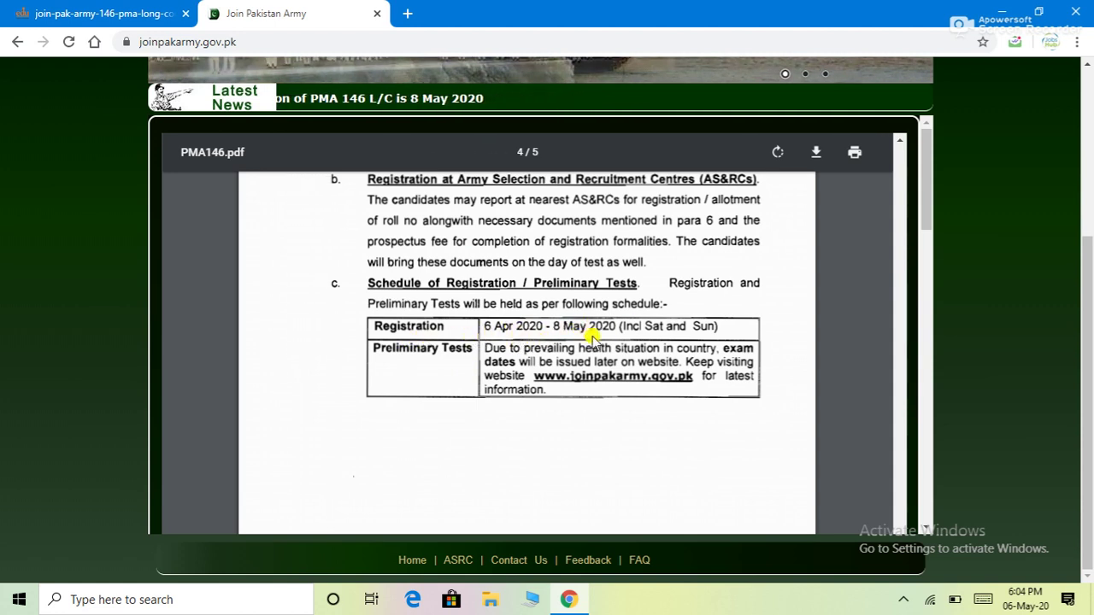
Read the repeater candidate notes and the Preliminary Selection section covering written, physical and interview requirements in PMA146.pdf
scroll(555, 368, down, 4)
scroll(547, 320, down, 2)
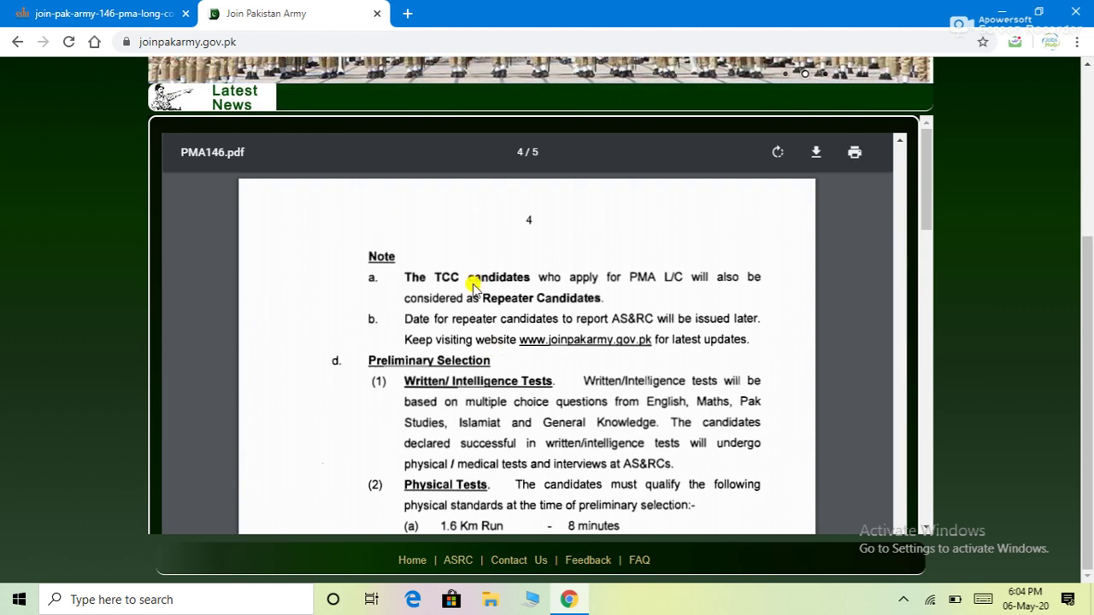
scroll(530, 273, down, 4)
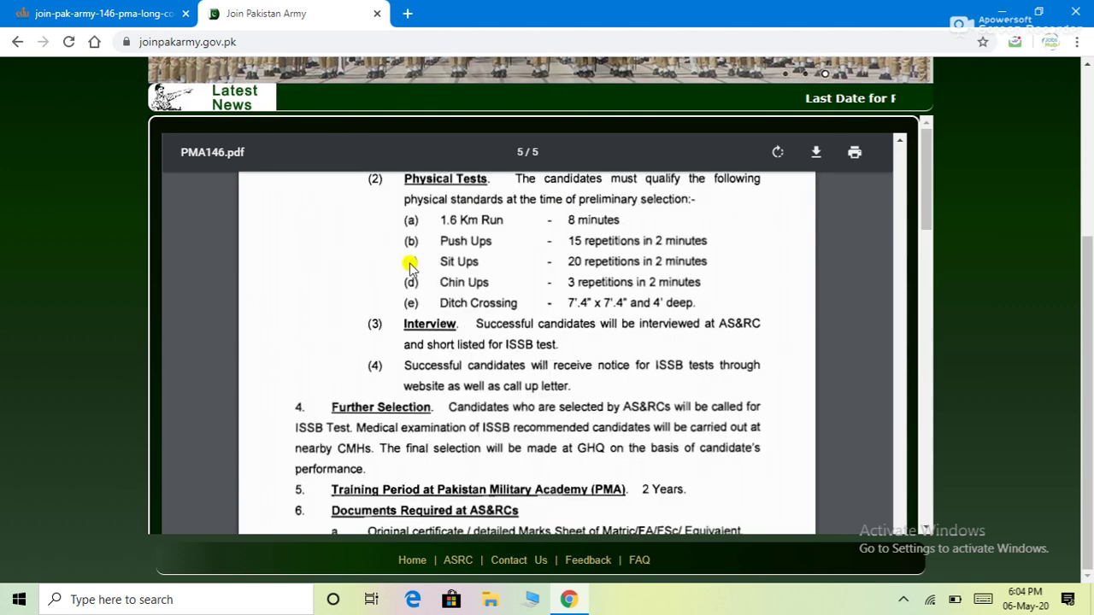
scroll(441, 259, up, 1)
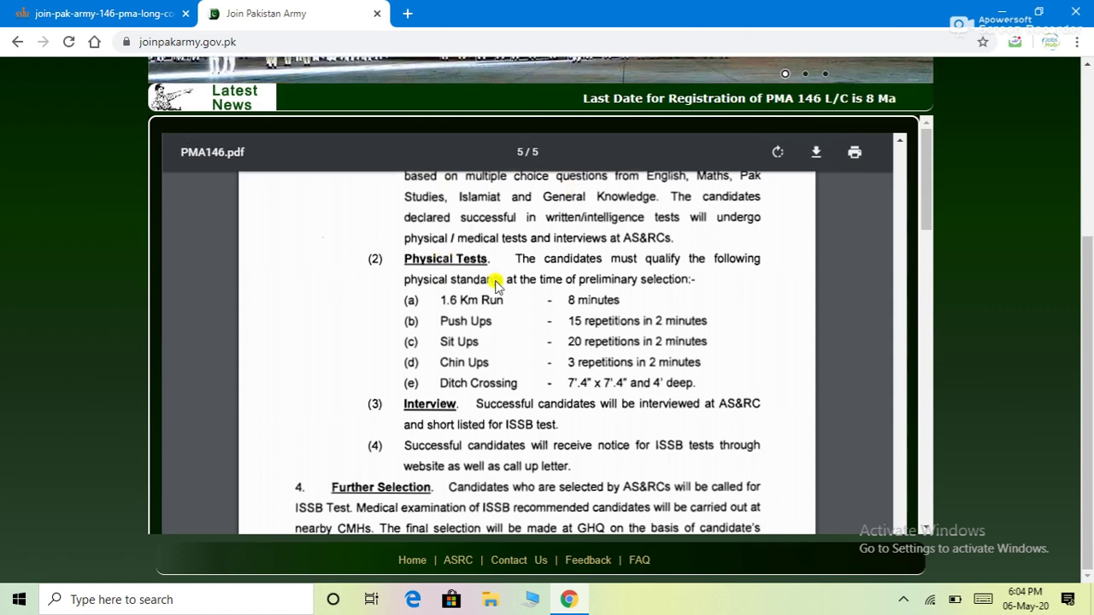
scroll(558, 290, up, 2)
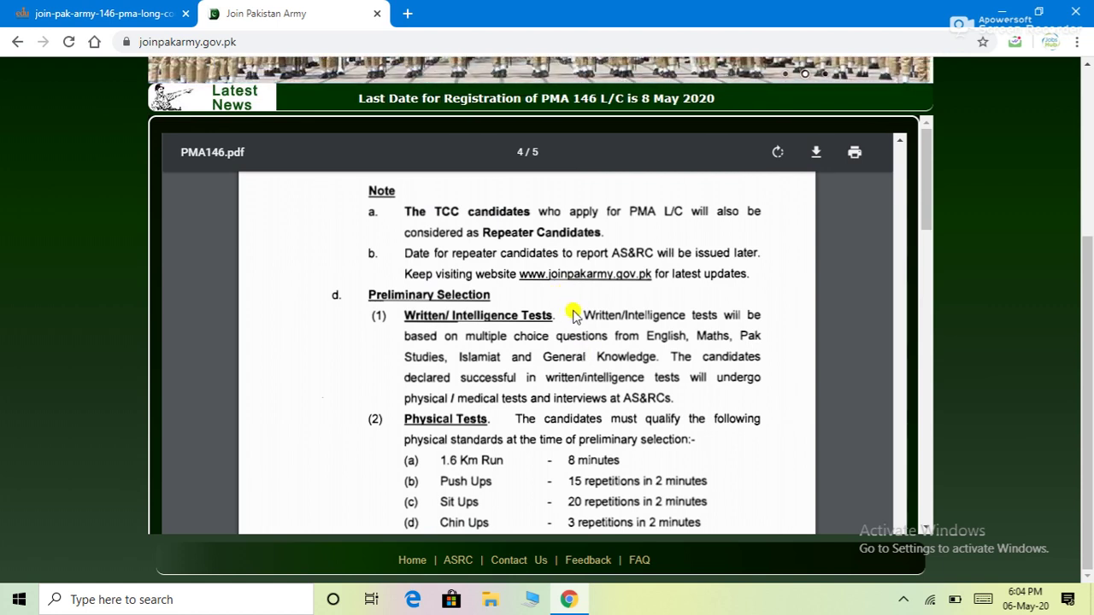
scroll(581, 306, down, 1)
scroll(517, 341, up, 2)
scroll(523, 372, down, 2)
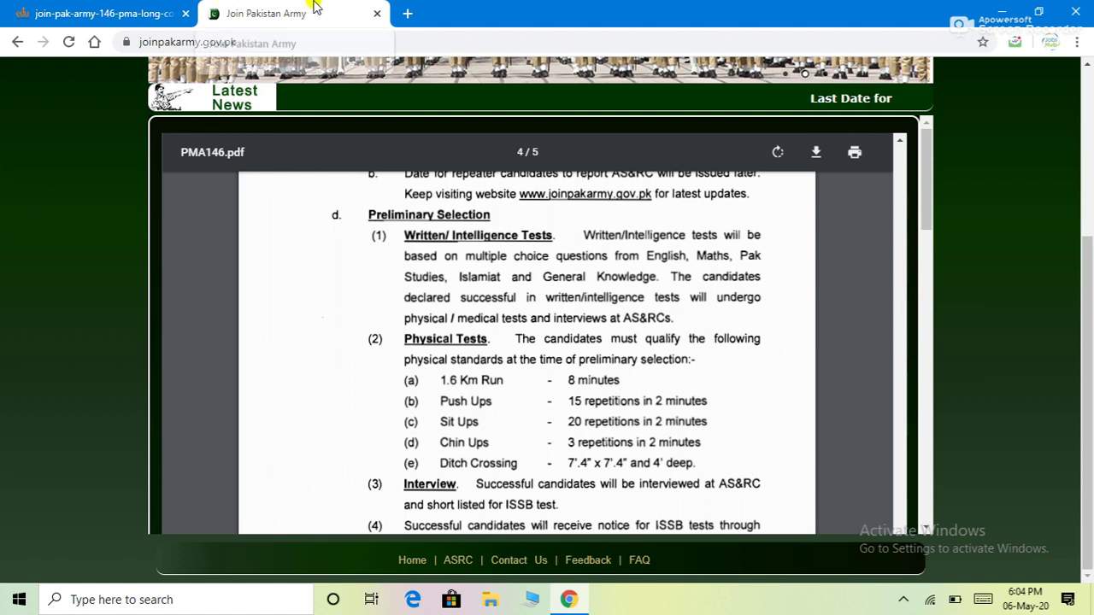
Return from the course details to the announcement page and open the PMA 146 Long Course registration form
click(114, 7)
click(244, 10)
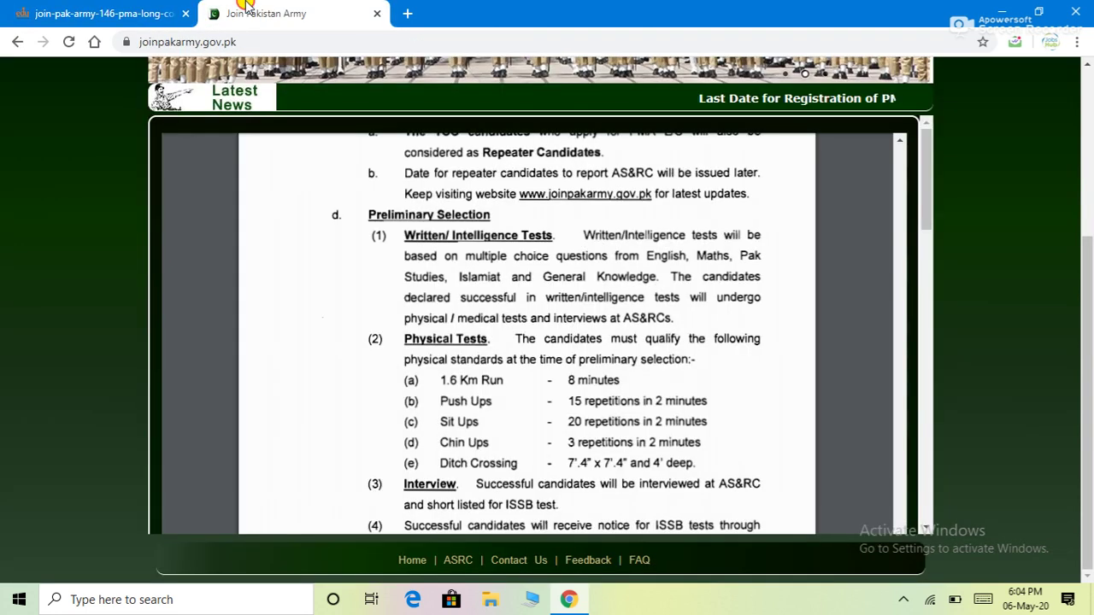
click(20, 44)
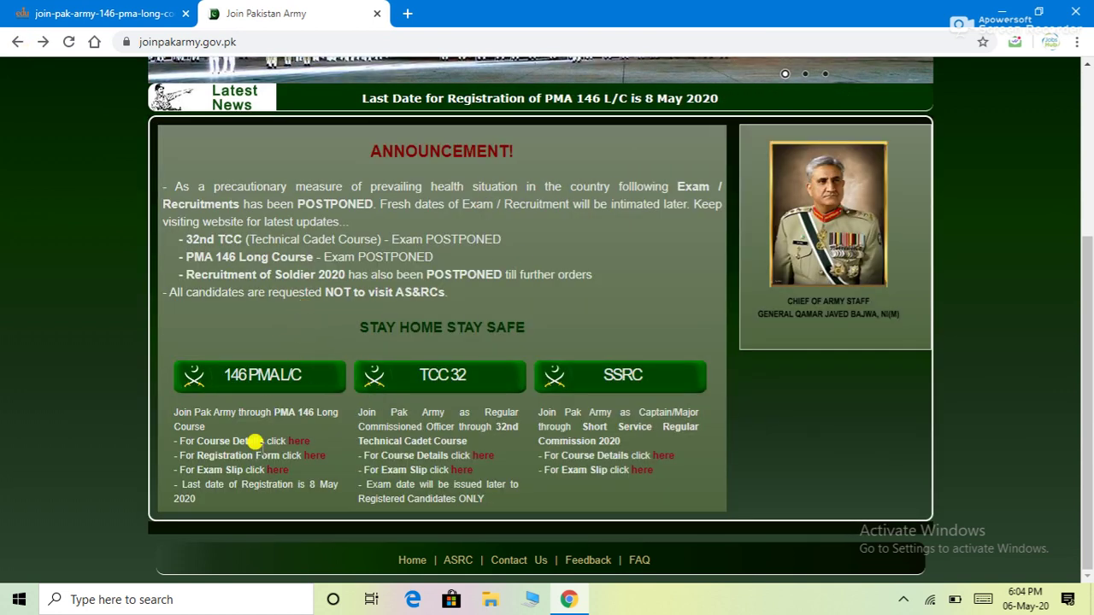
click(313, 458)
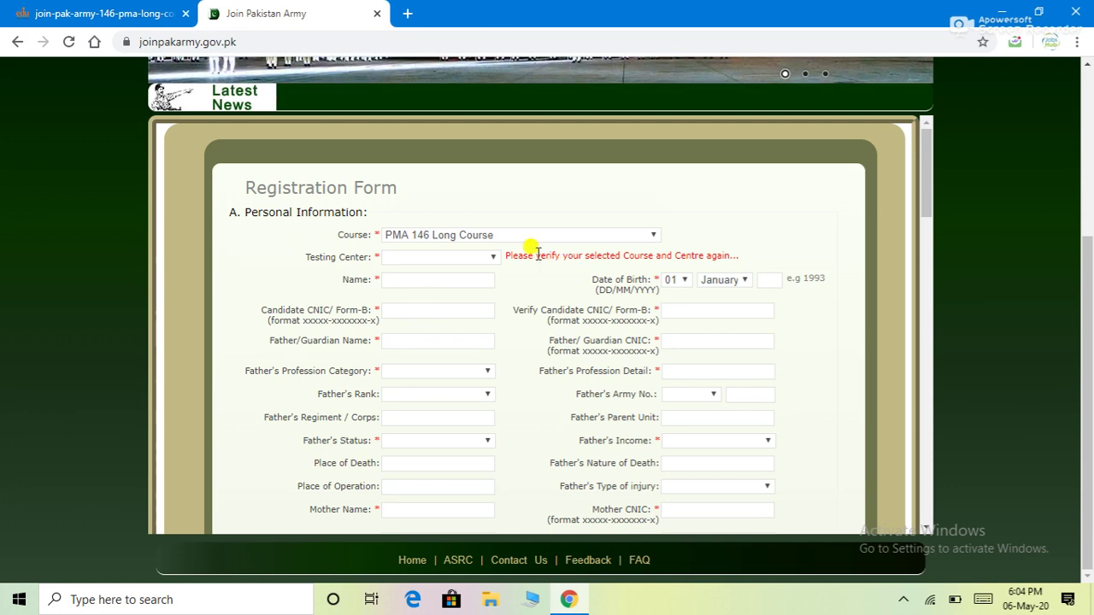
Examine the Course selection and the available Testing Center options in the registration form without choosing a centre
click(480, 237)
click(499, 234)
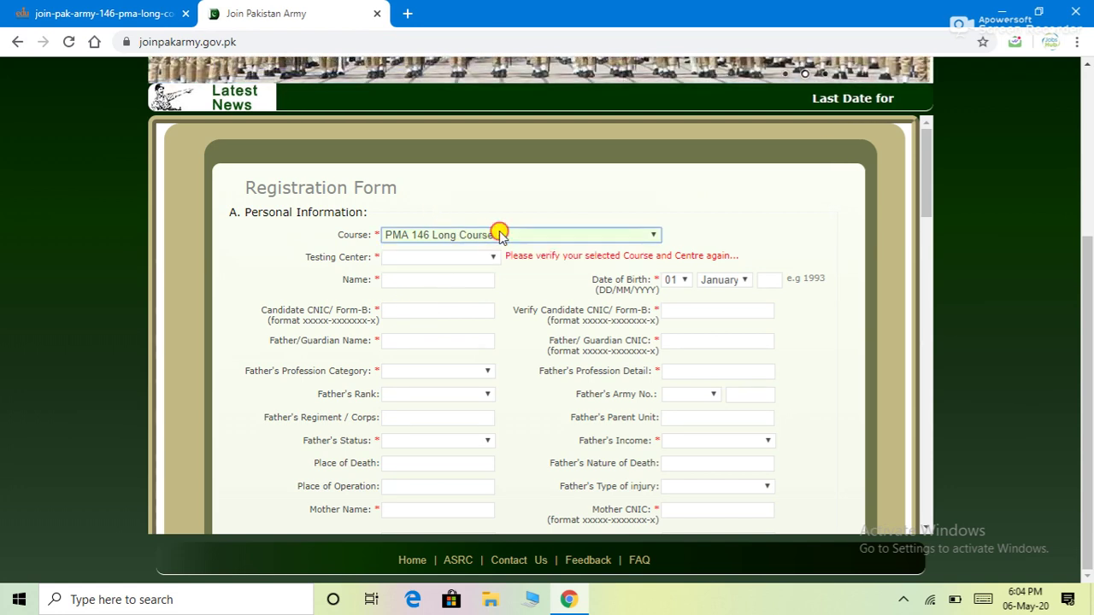
click(420, 262)
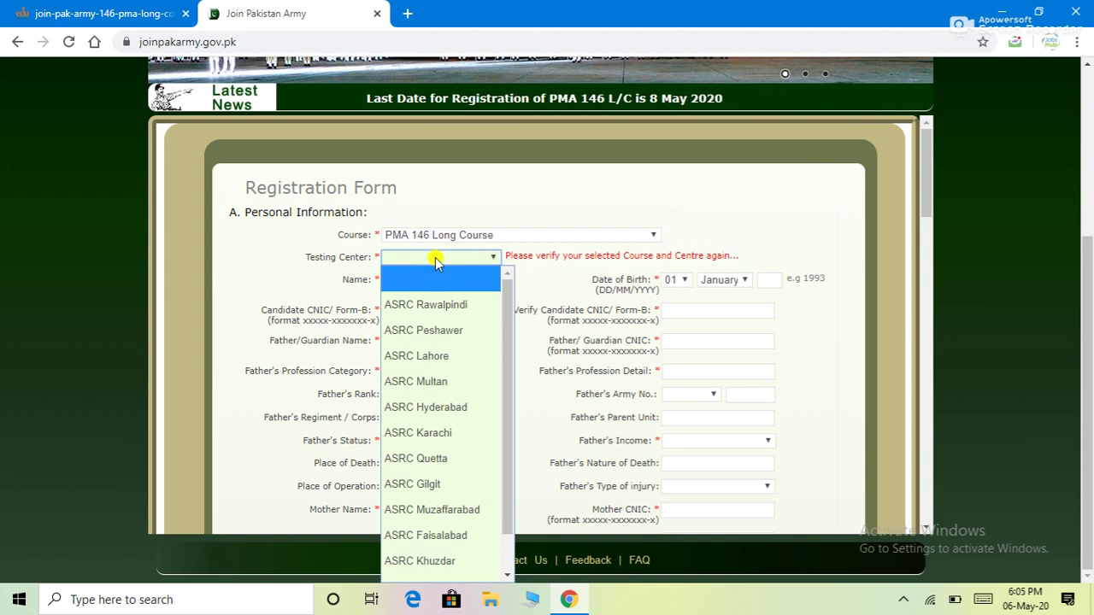
click(435, 257)
click(436, 259)
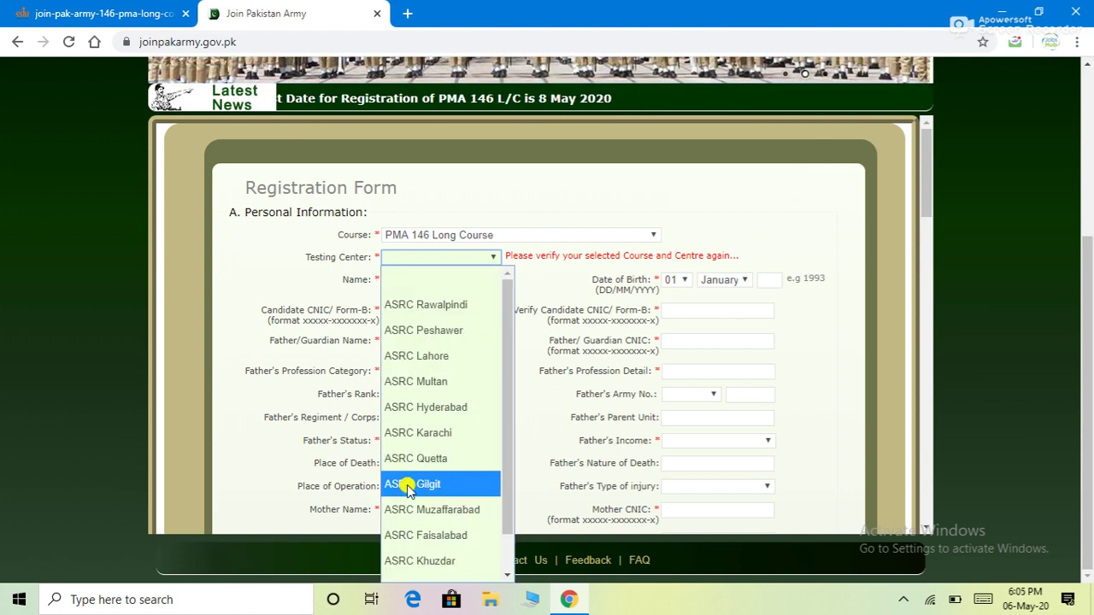
drag(511, 334, 511, 268)
click(482, 258)
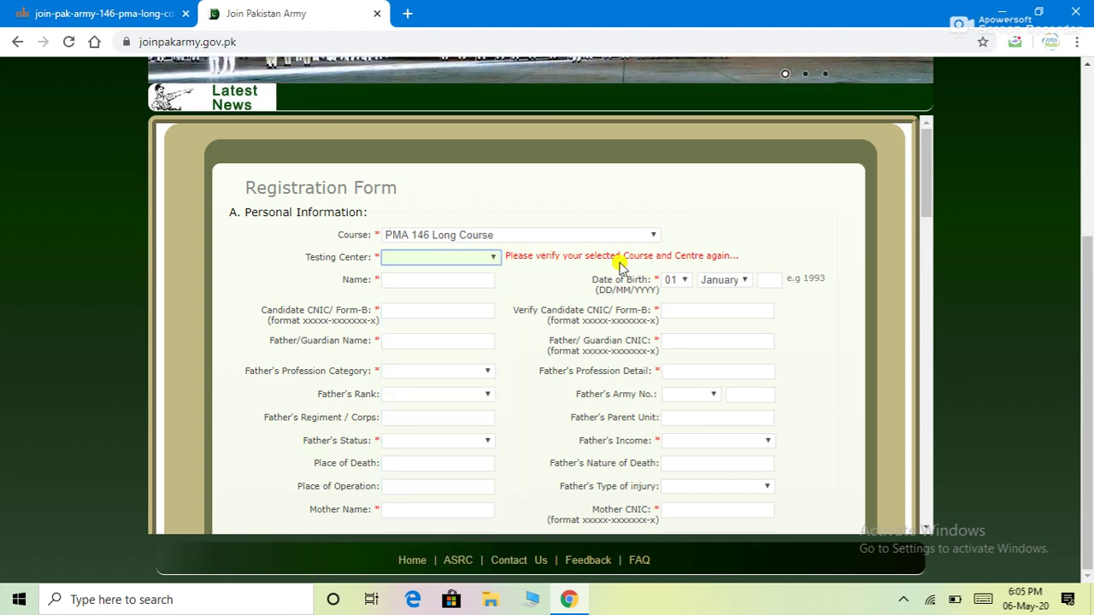
Review the candidate's Name, Date of Birth and CNIC/Form-B fields and the Father/Guardian Name and CNIC fields
click(456, 281)
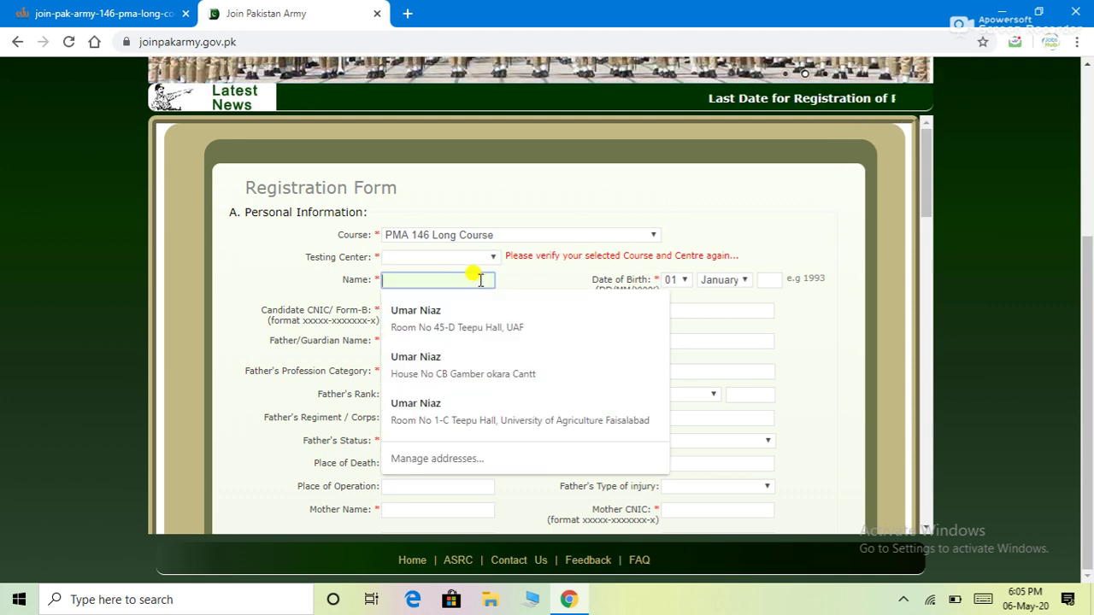
click(682, 280)
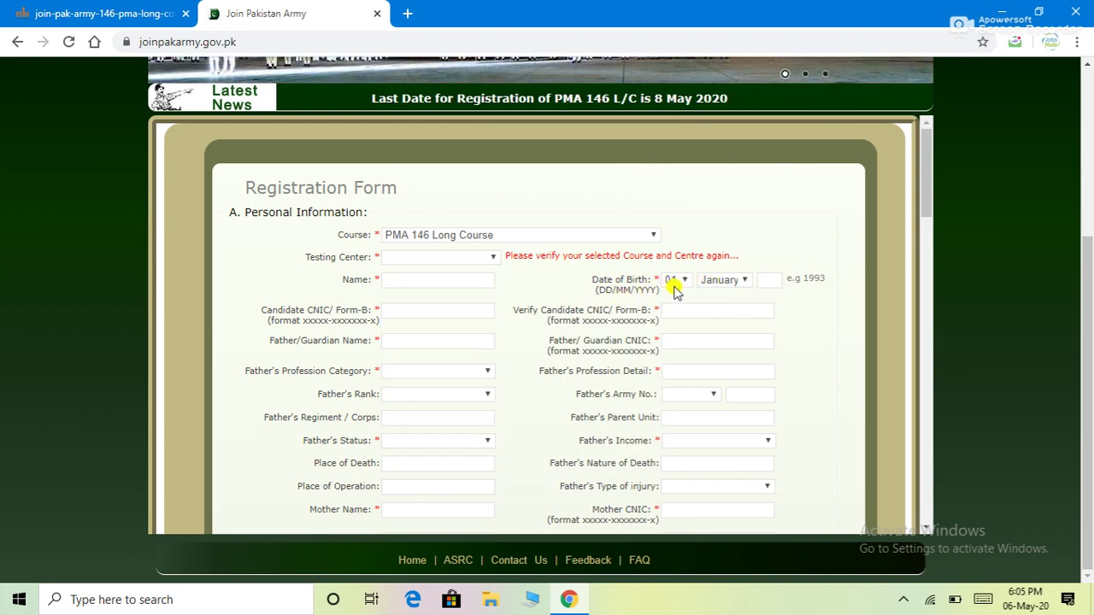
click(689, 280)
click(689, 280)
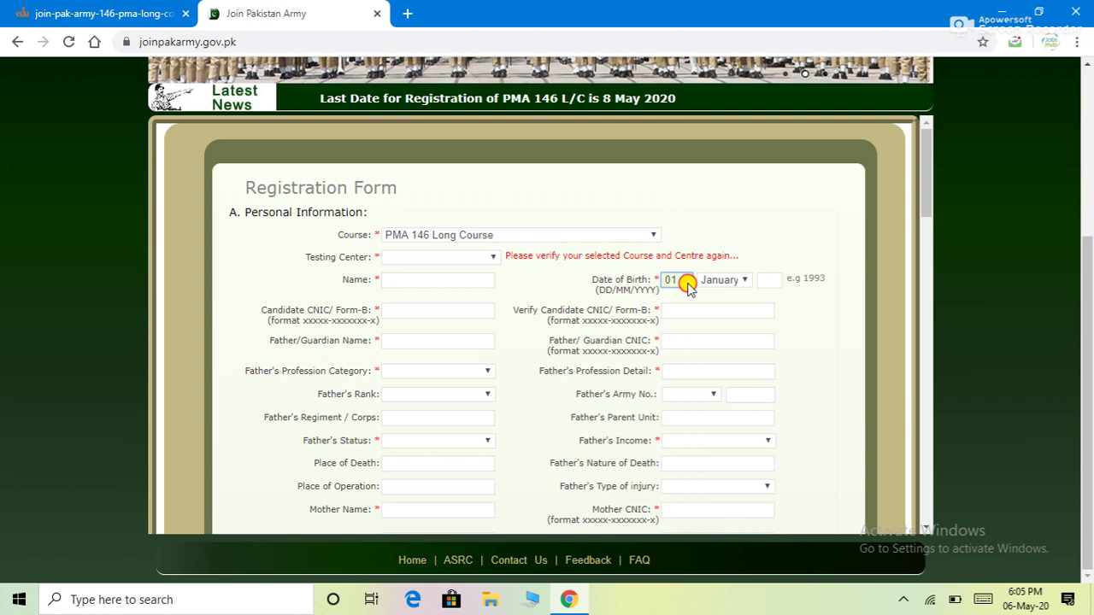
click(423, 314)
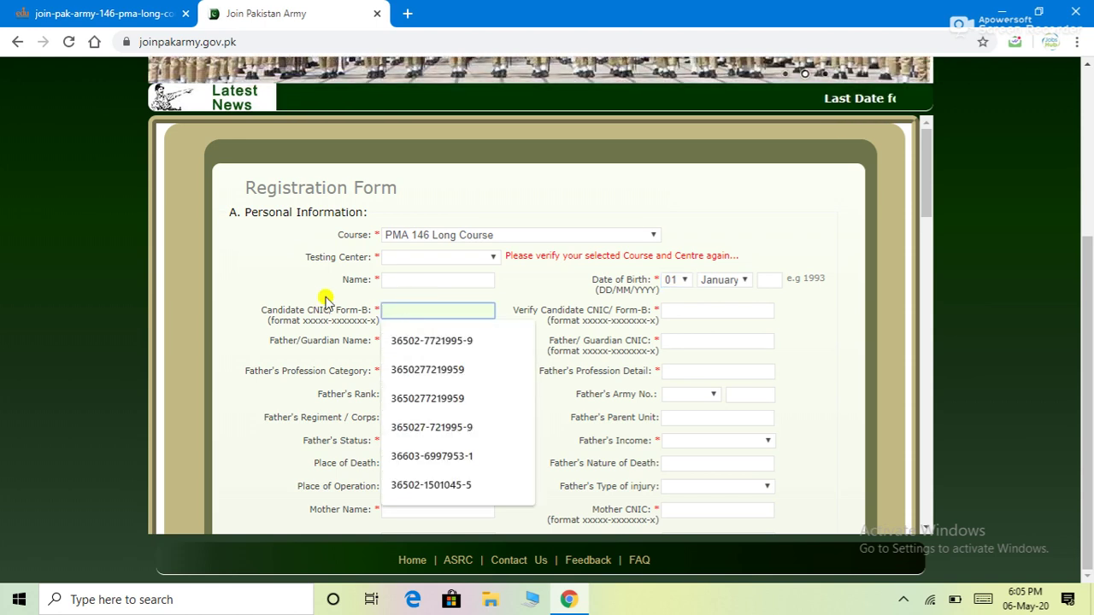
key(shift+Tab)
click(720, 311)
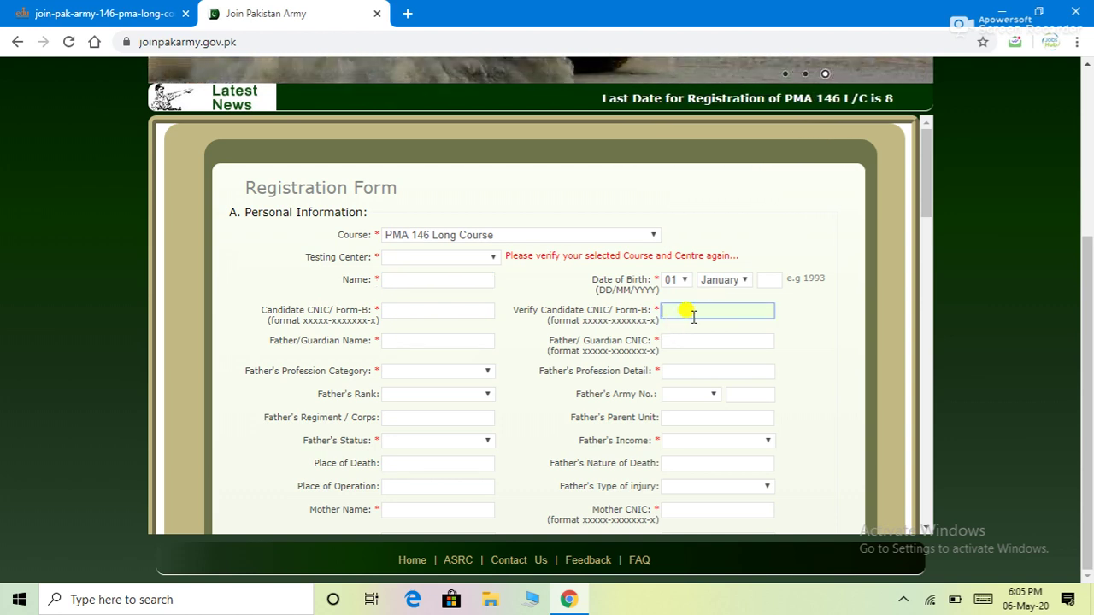
click(407, 339)
click(709, 341)
Examine the Father's Profession Category options, the Profession Detail field and the Father's Rank options
scroll(710, 341, down, 3)
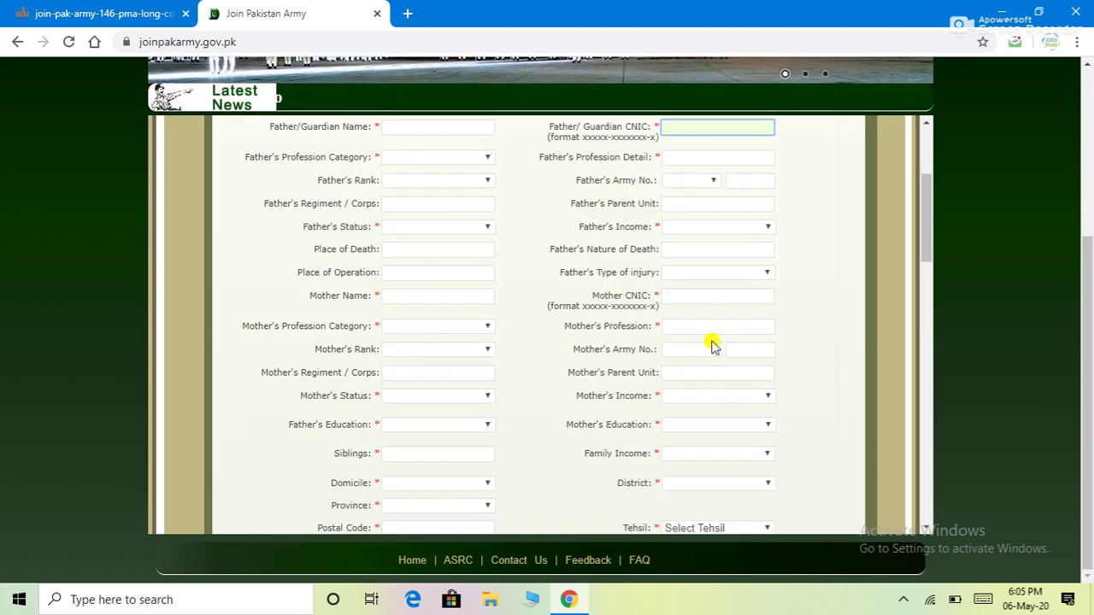
scroll(693, 300, up, 2)
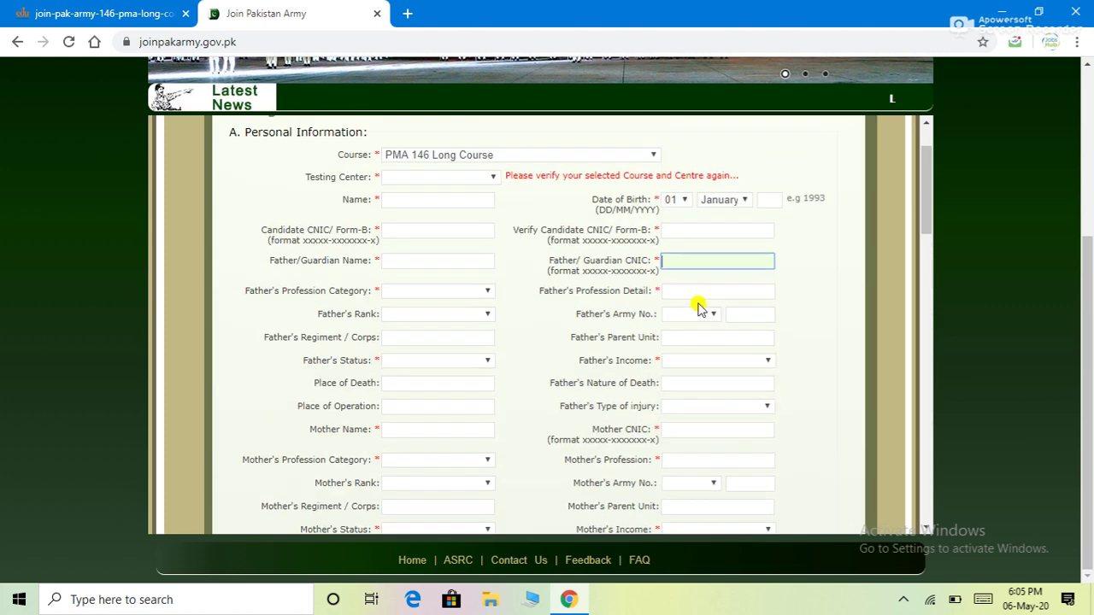
click(404, 293)
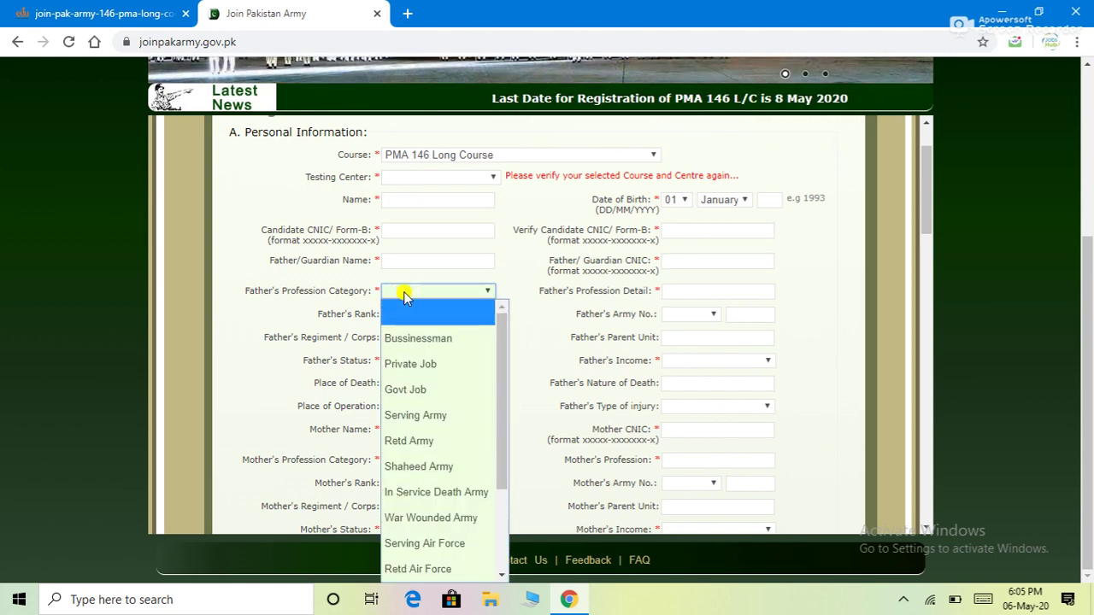
click(435, 293)
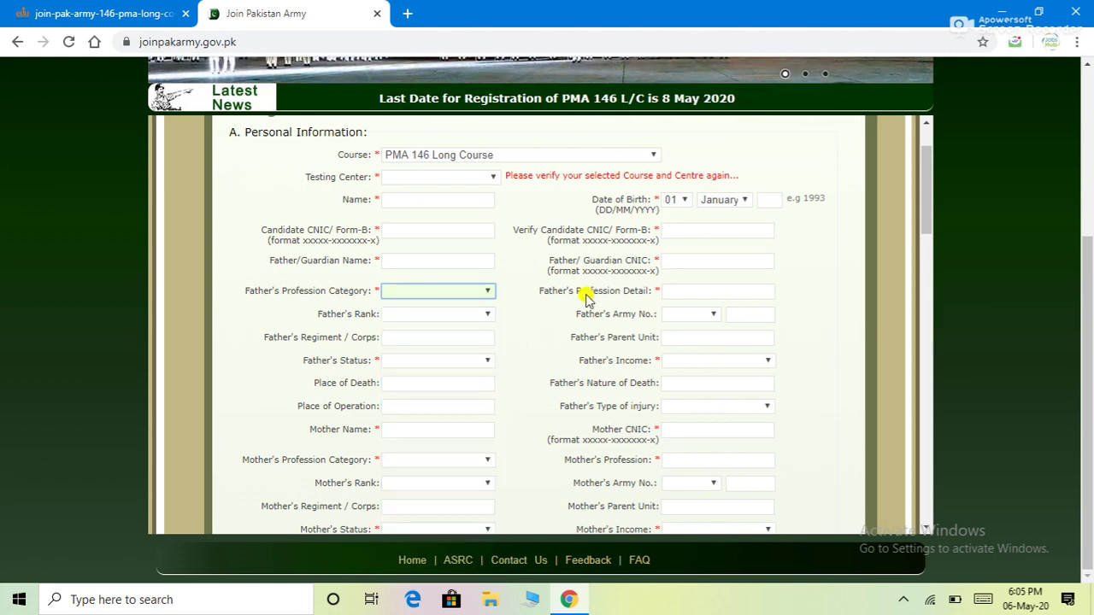
click(707, 291)
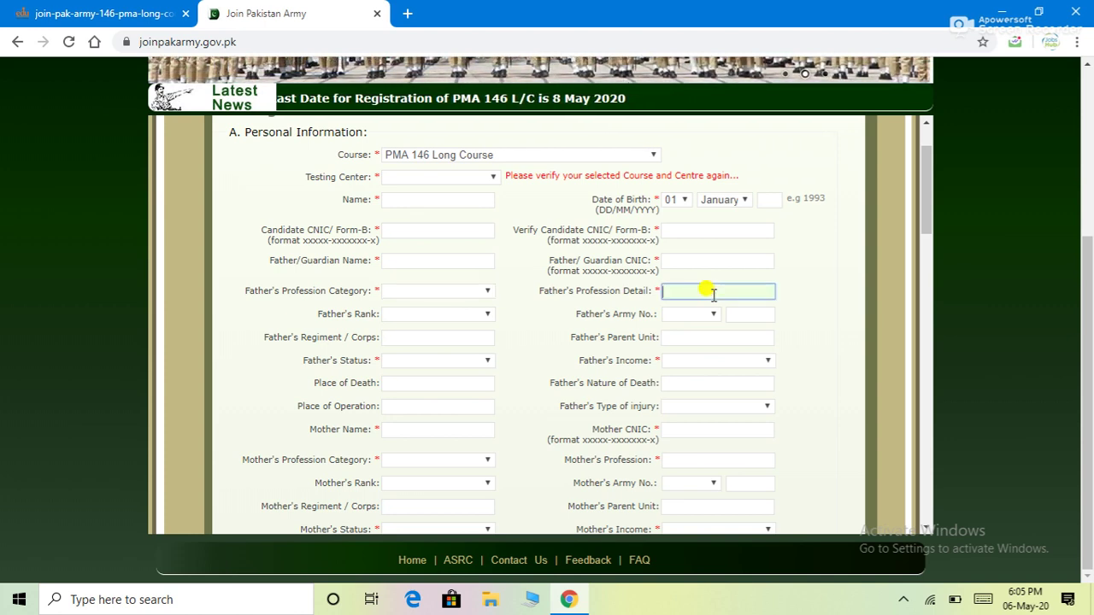
click(470, 315)
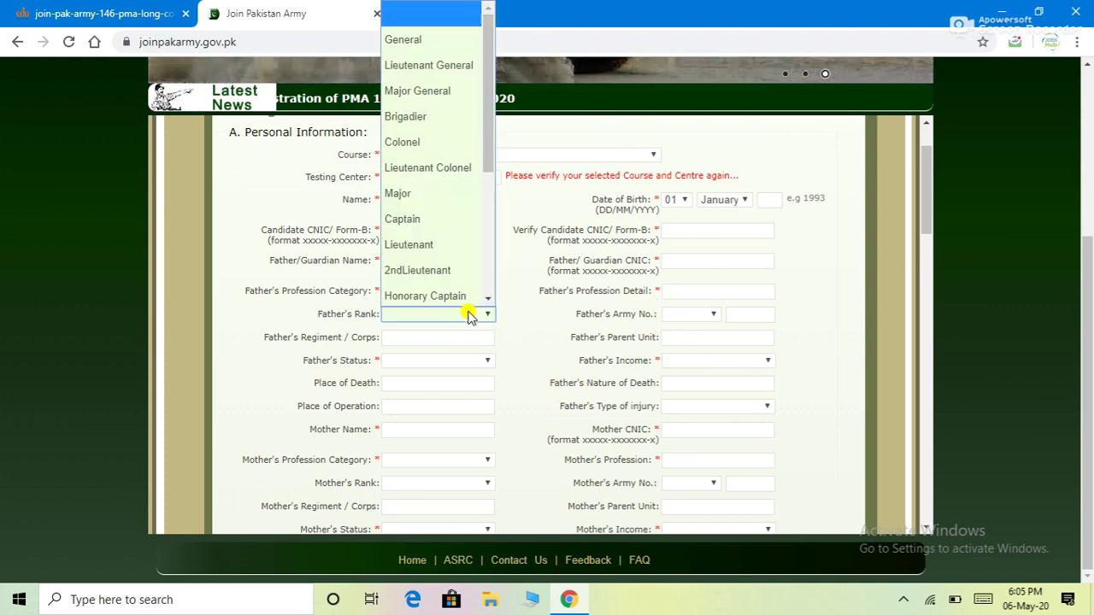
click(469, 315)
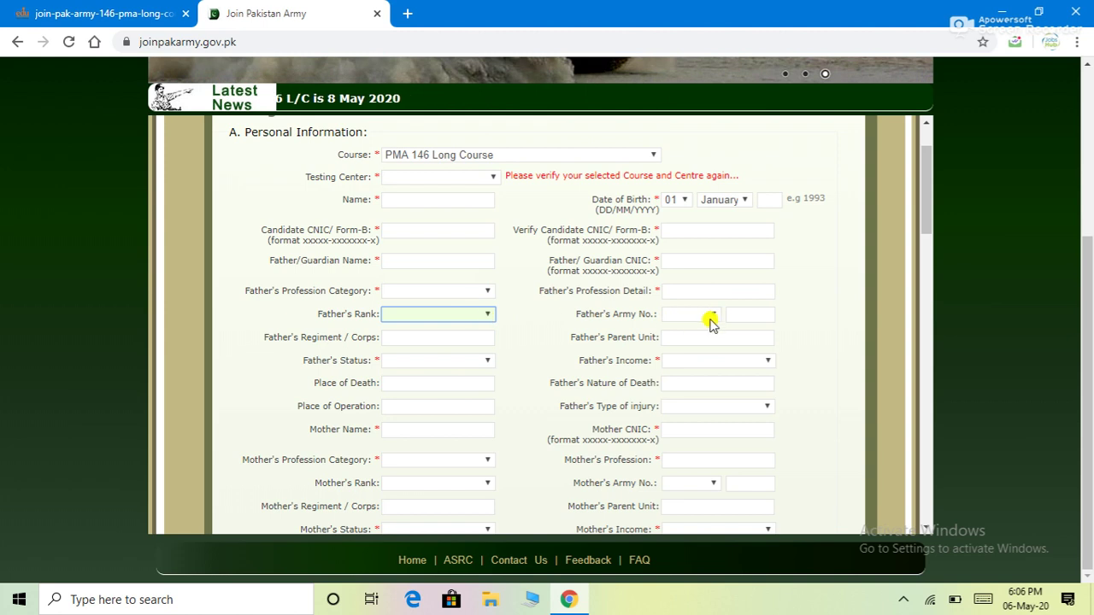
Review the Father's Army No. and Father's Parent Unit fields in the personal information section
click(722, 316)
click(706, 314)
click(706, 316)
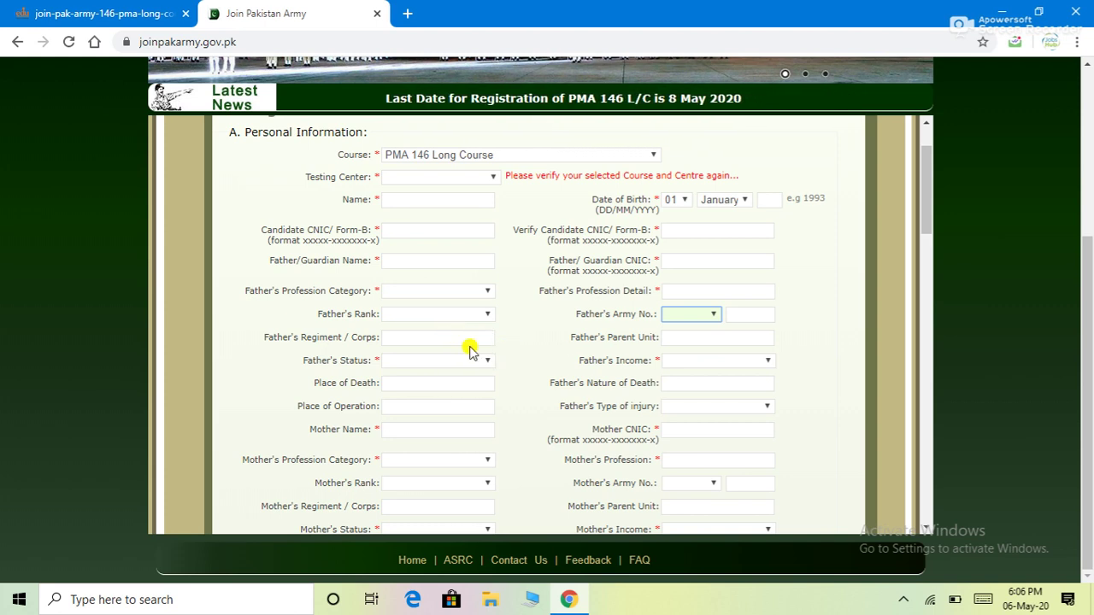
click(699, 339)
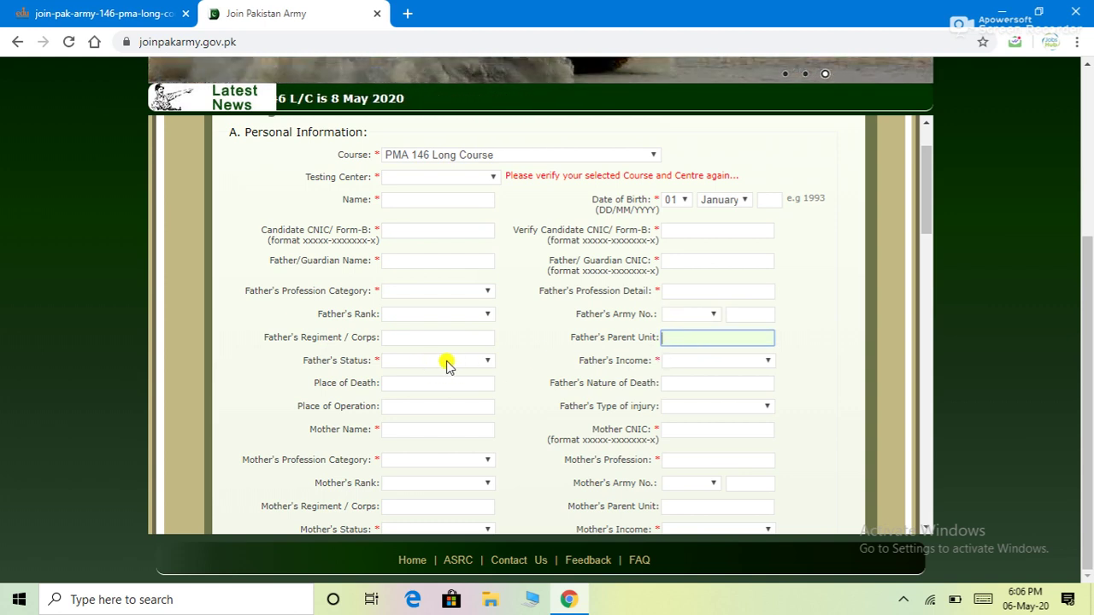
Examine the Father's Status and Father's Income options and the Place of Death field
click(448, 365)
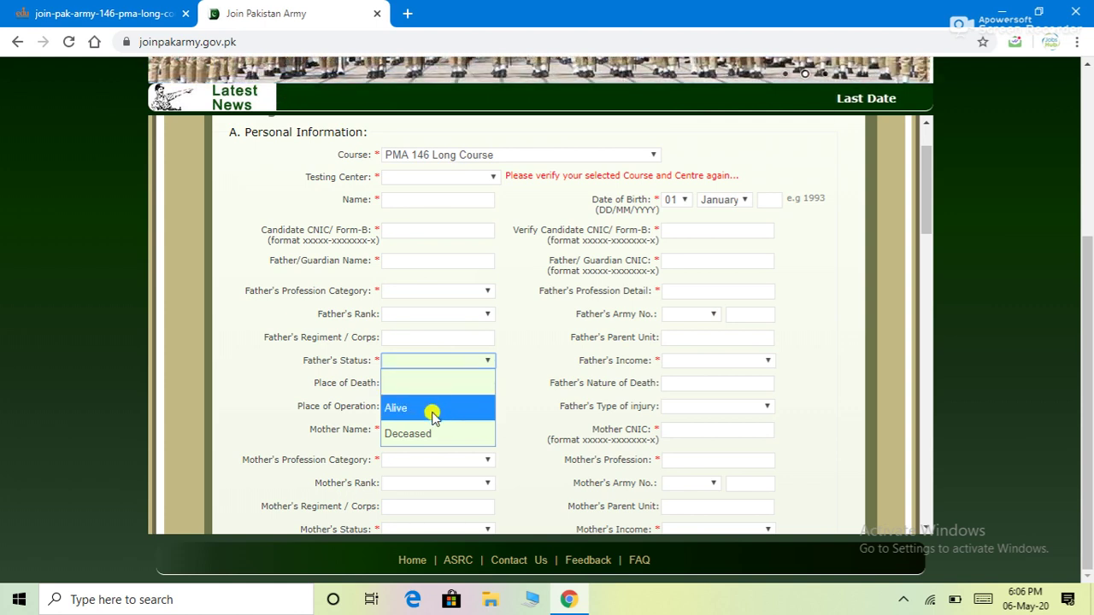
click(484, 362)
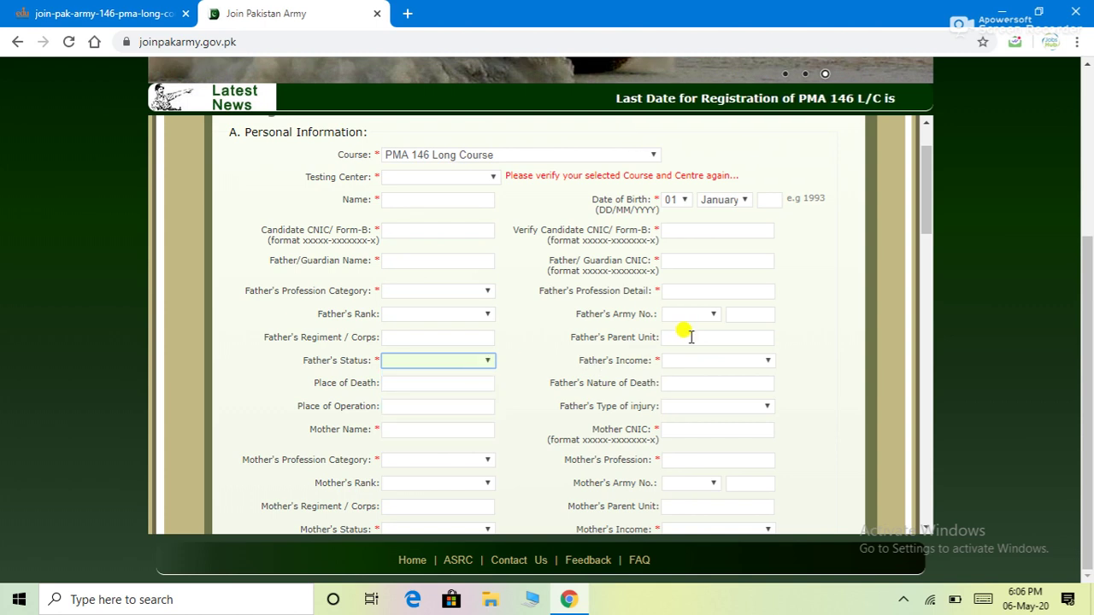
click(719, 362)
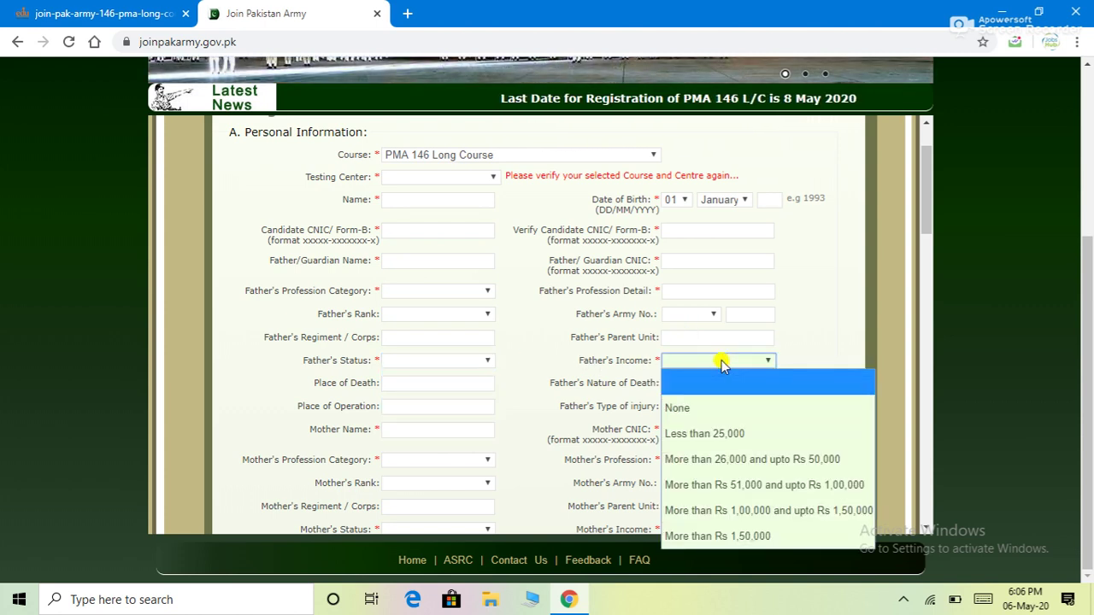
click(721, 362)
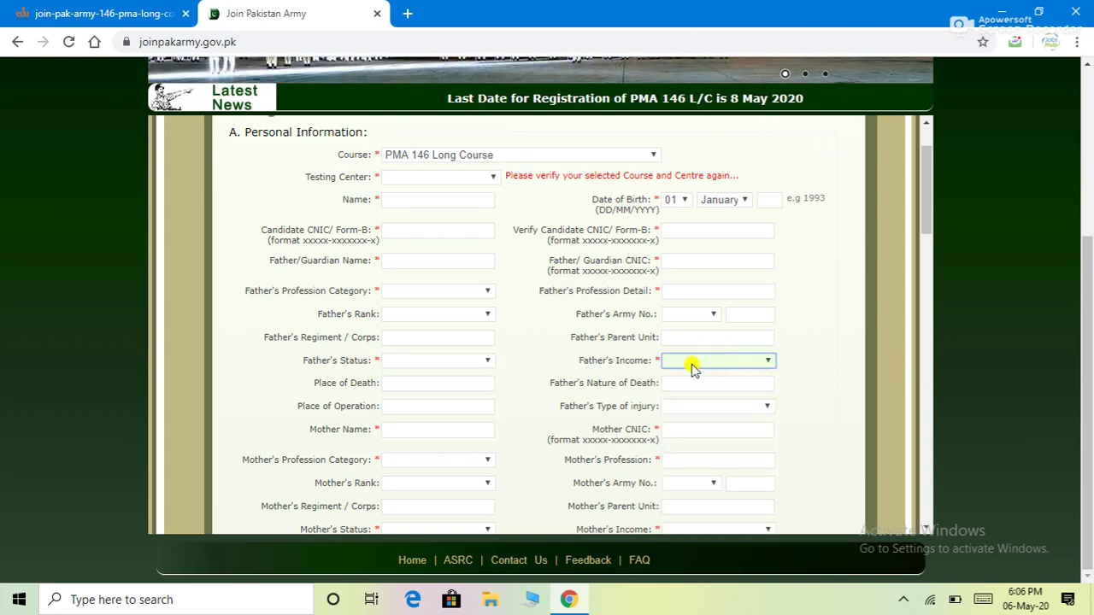
click(437, 385)
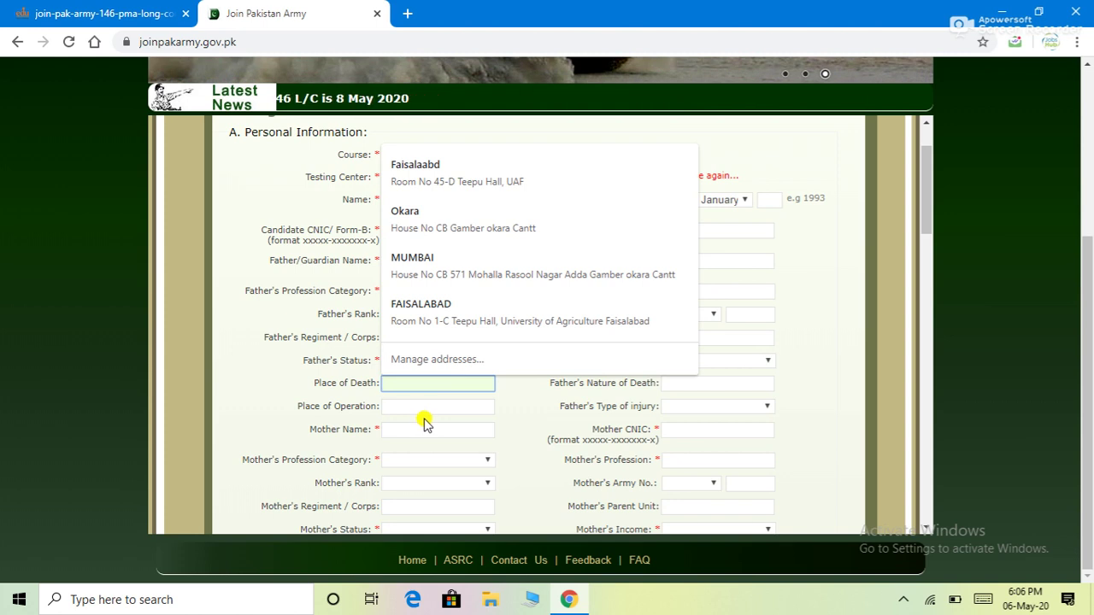
Review the Place of Operation field and the Father's Type of Injury options
click(420, 408)
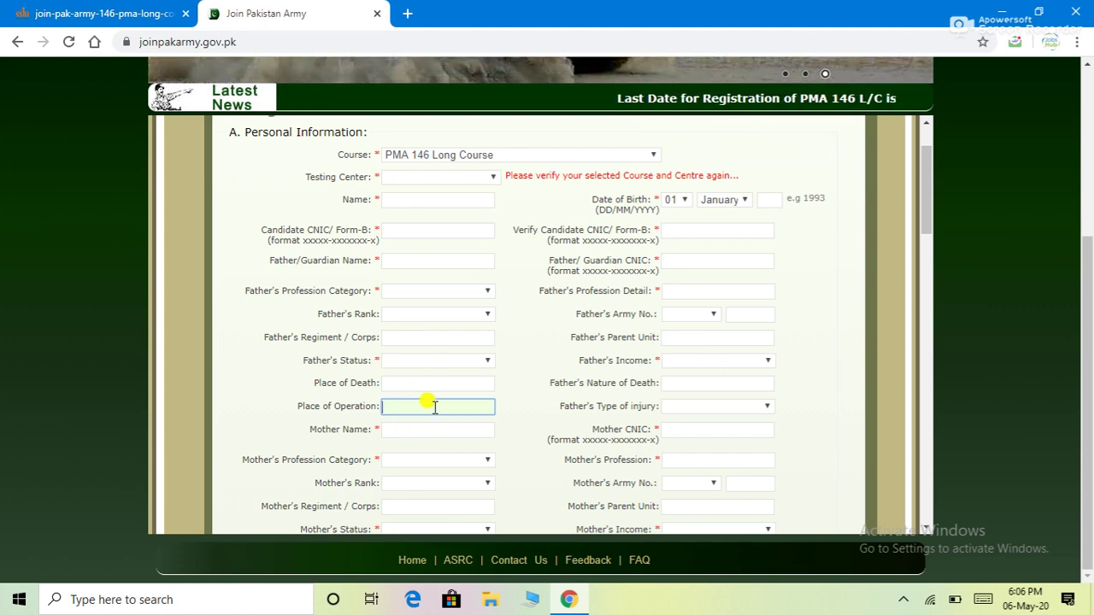
click(719, 411)
click(719, 410)
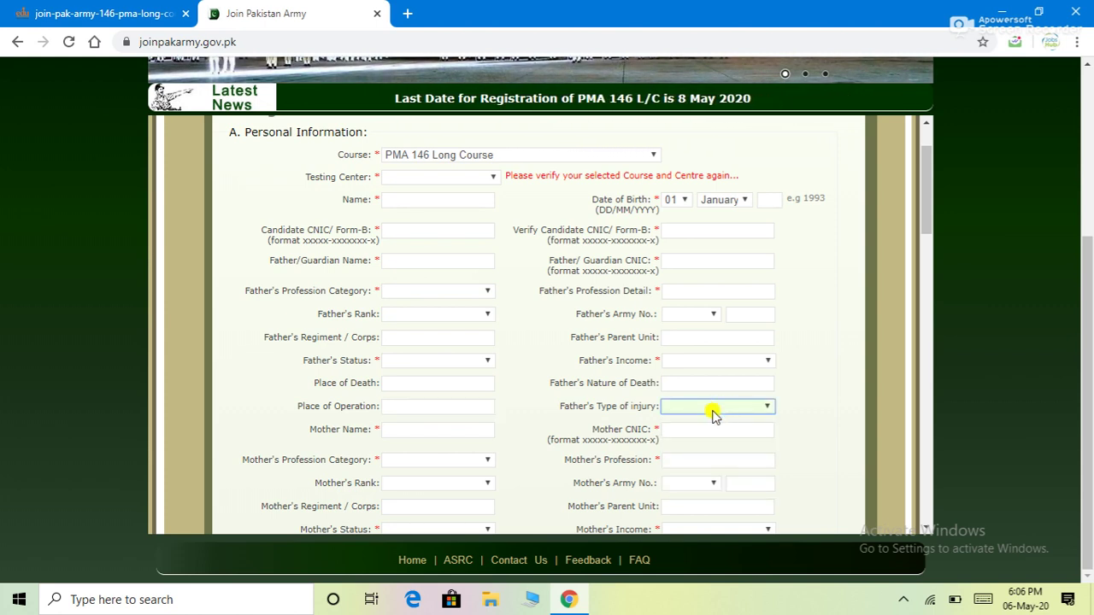
Review the Mother Name and Mother CNIC fields and the Mother's Profession Category and Mother's Profession fields
click(432, 430)
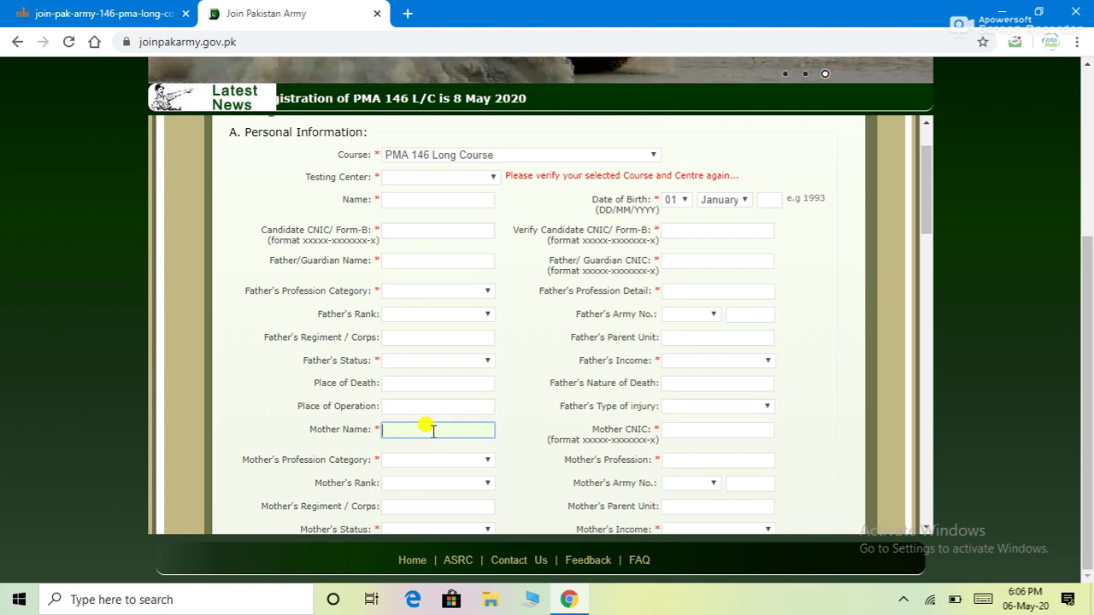
click(737, 429)
scroll(736, 429, down, 2)
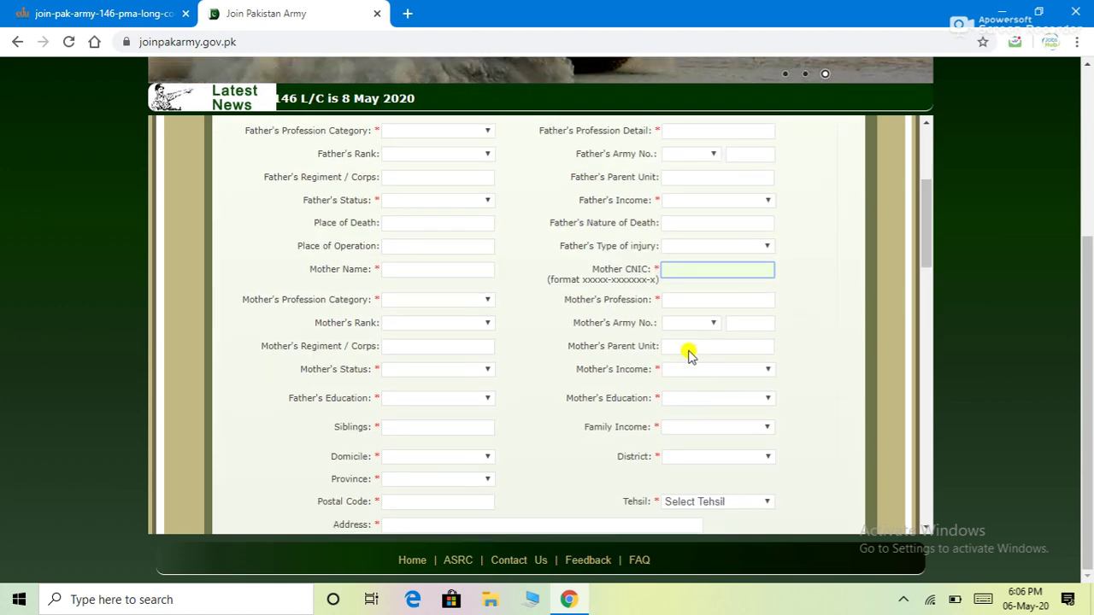
click(427, 304)
click(447, 303)
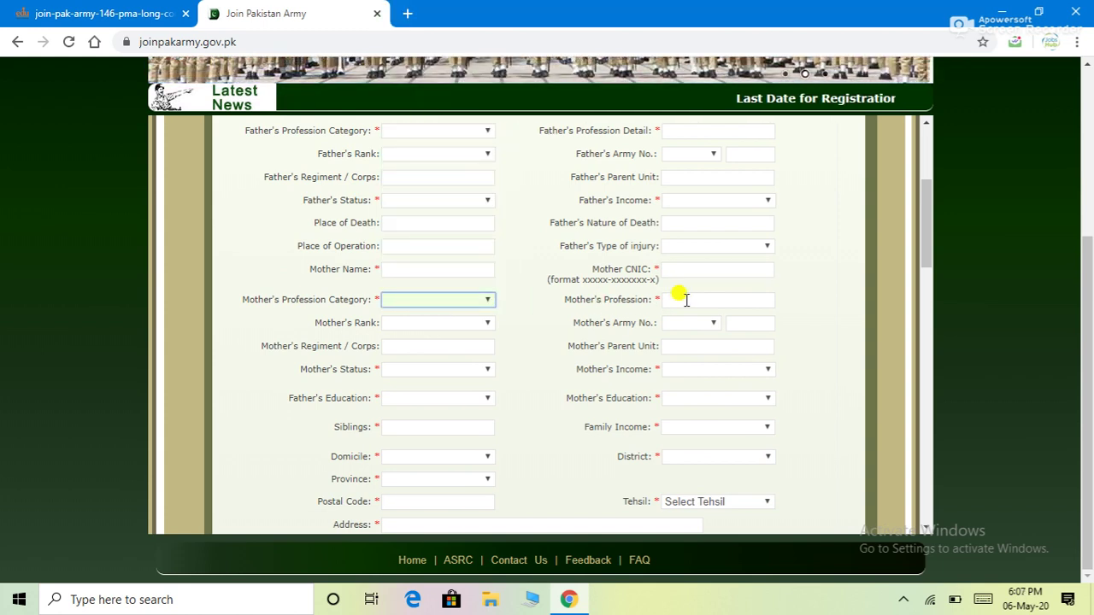
click(686, 300)
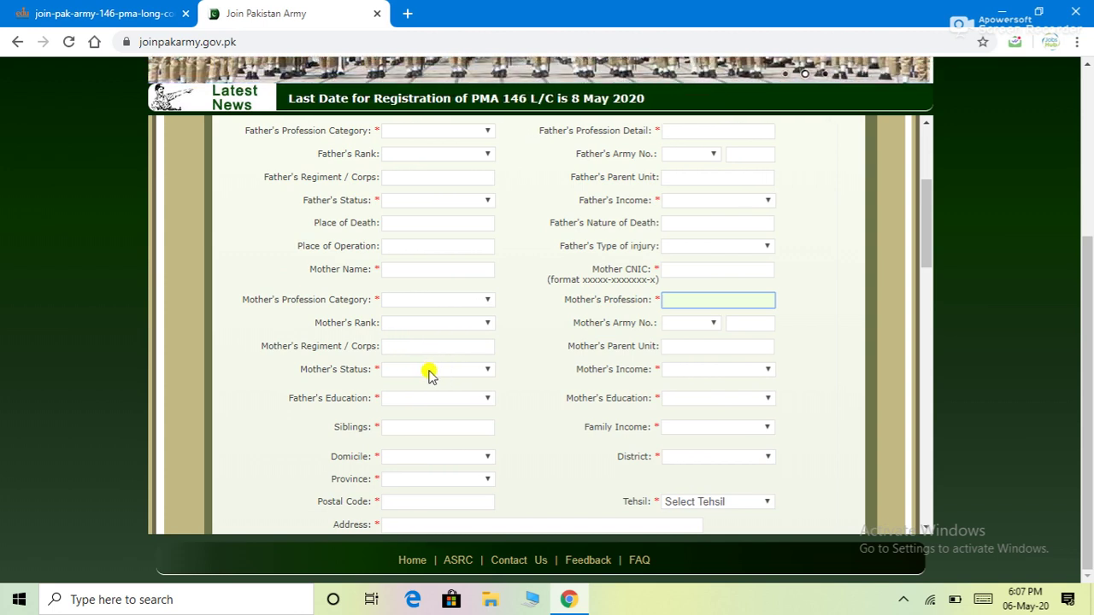
Examine the Mother's Status and Mother's Income options in the personal information section
click(454, 370)
click(455, 373)
click(456, 372)
click(453, 374)
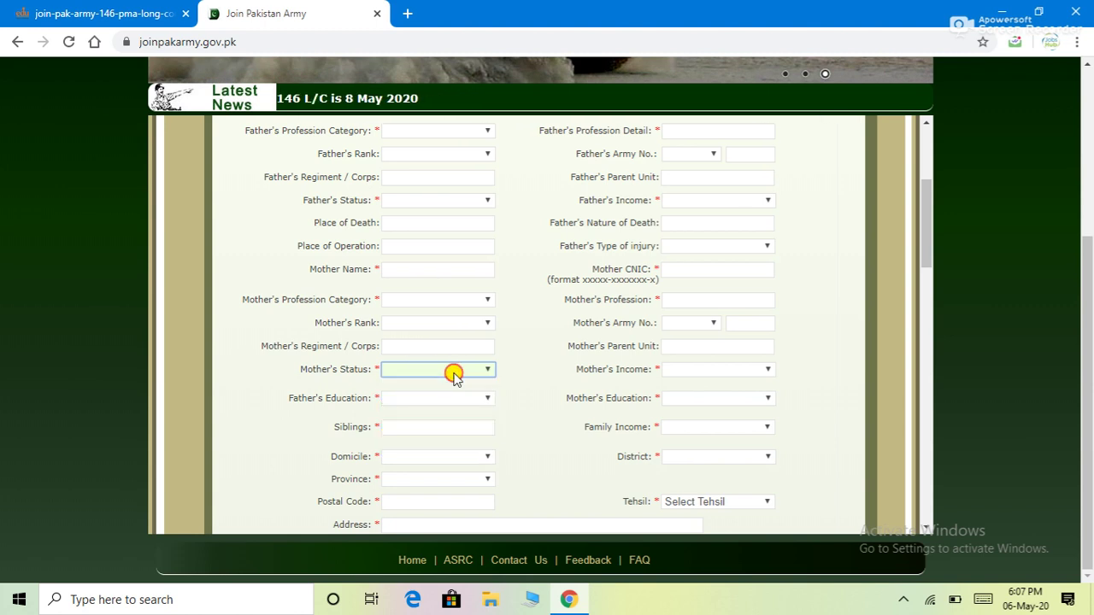
click(435, 371)
click(435, 371)
click(705, 371)
click(705, 370)
Examine the Father's and Mother's Education options, the Siblings field and the Family Income options
click(453, 400)
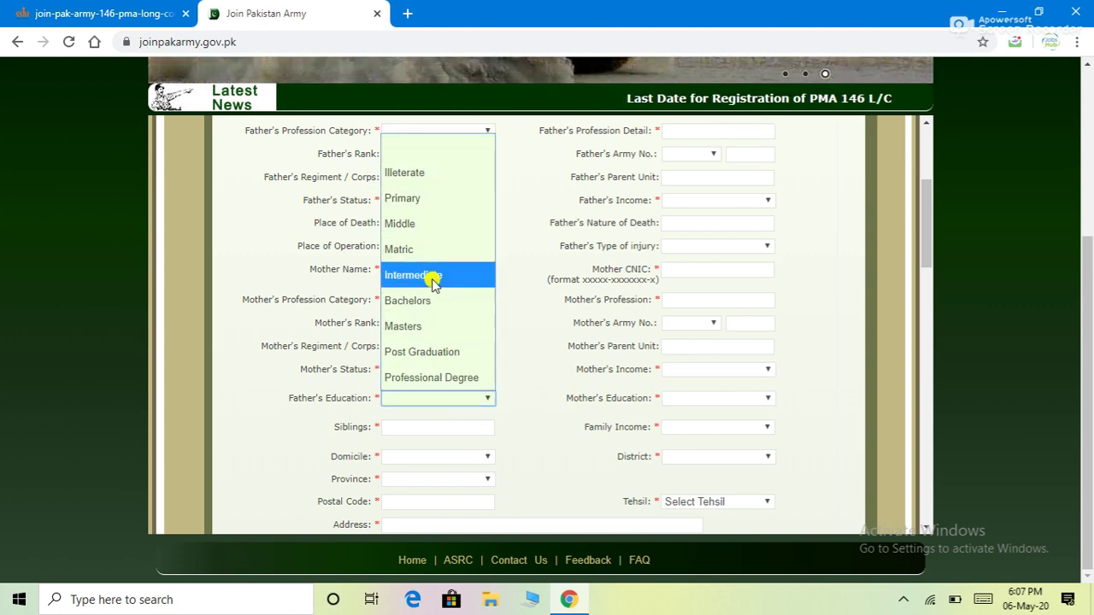
click(727, 401)
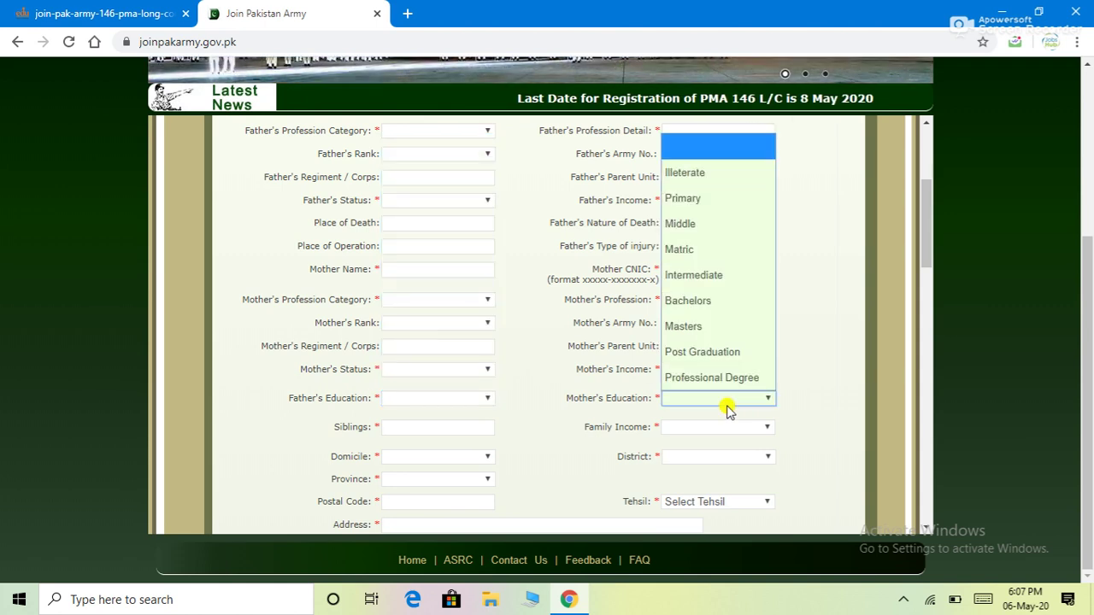
click(463, 426)
scroll(469, 430, down, 2)
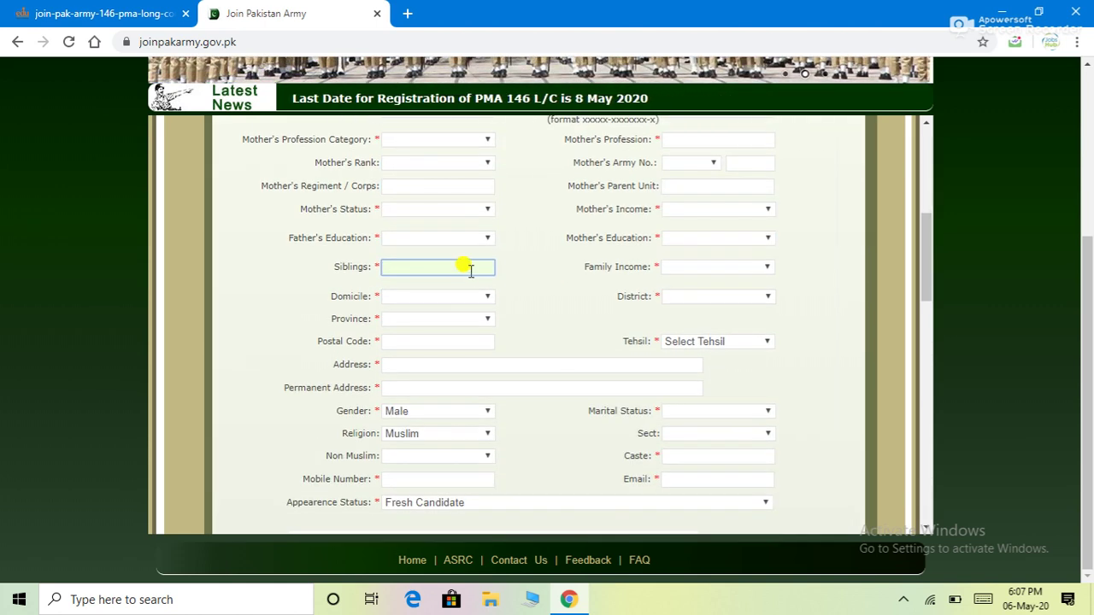
click(659, 268)
click(498, 297)
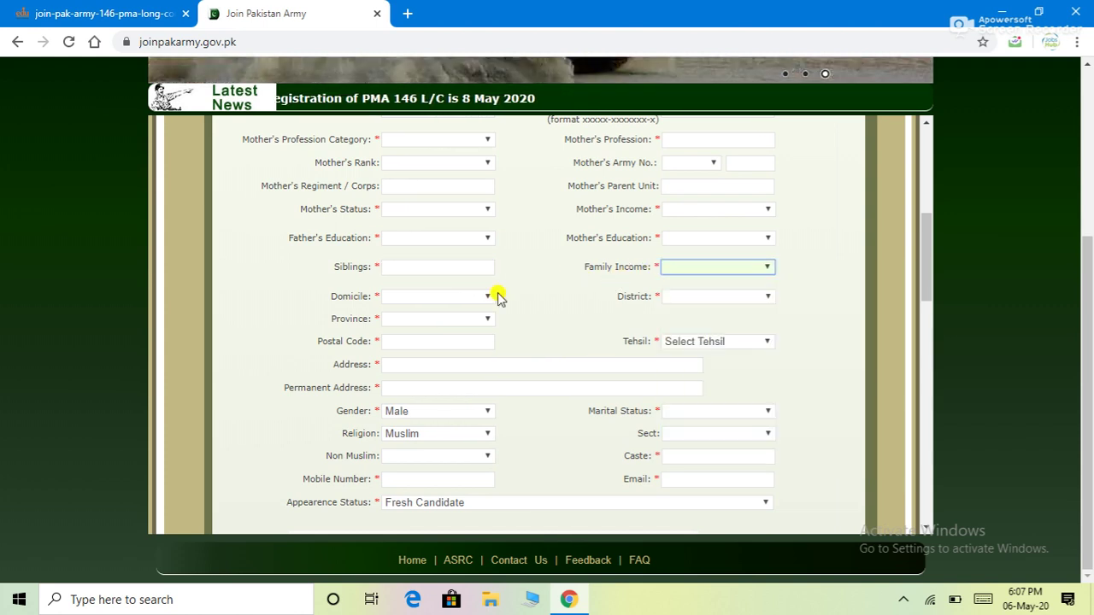
Look through the available choices for the candidate's Domicile and District
click(424, 299)
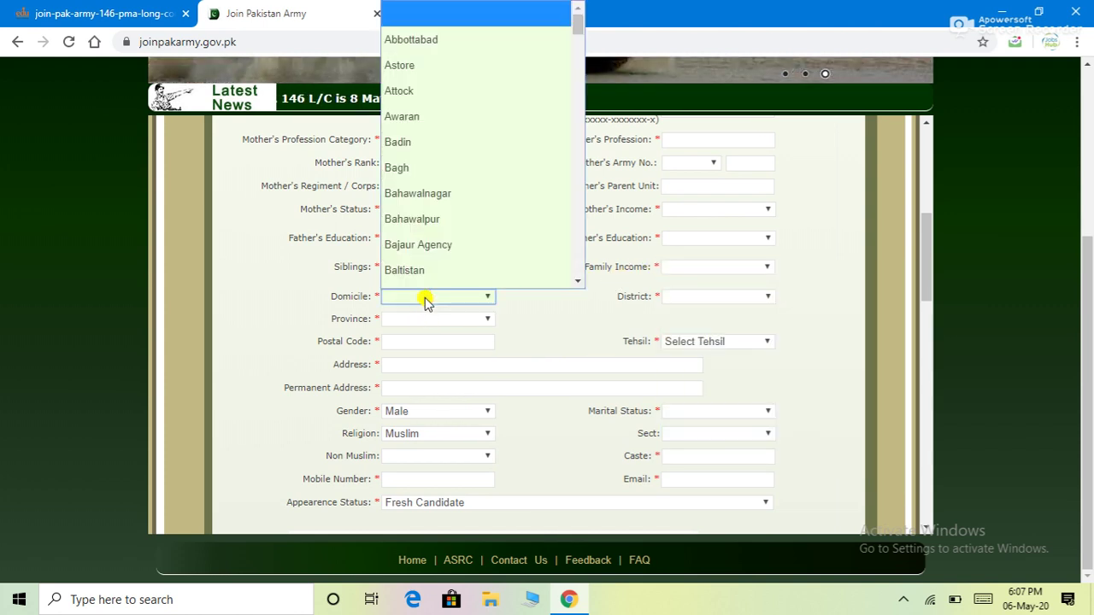
click(425, 299)
click(681, 300)
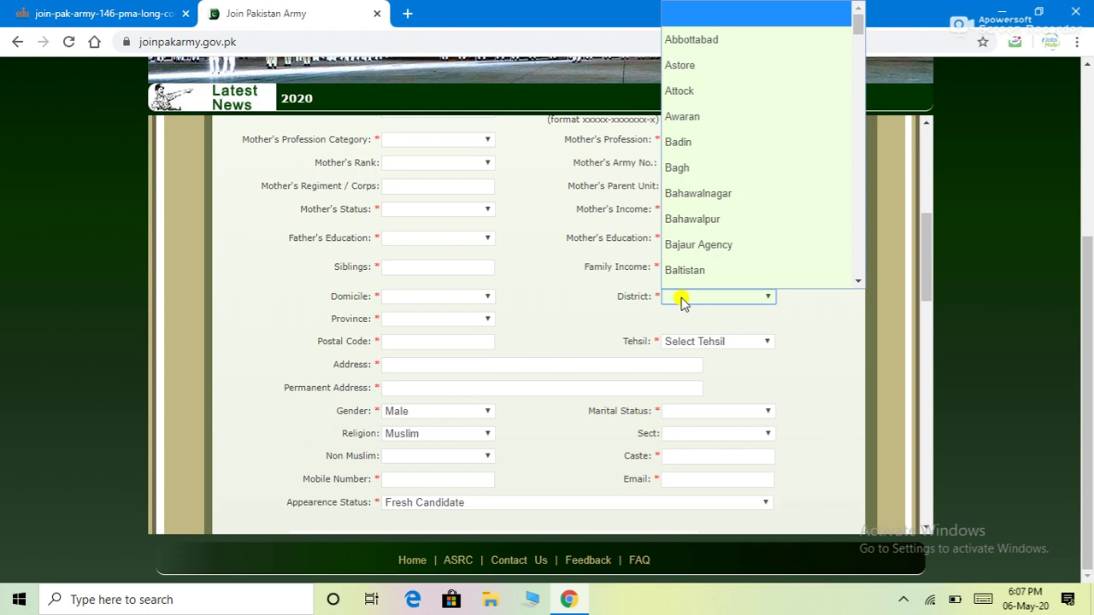
click(453, 302)
scroll(446, 224, down, 2)
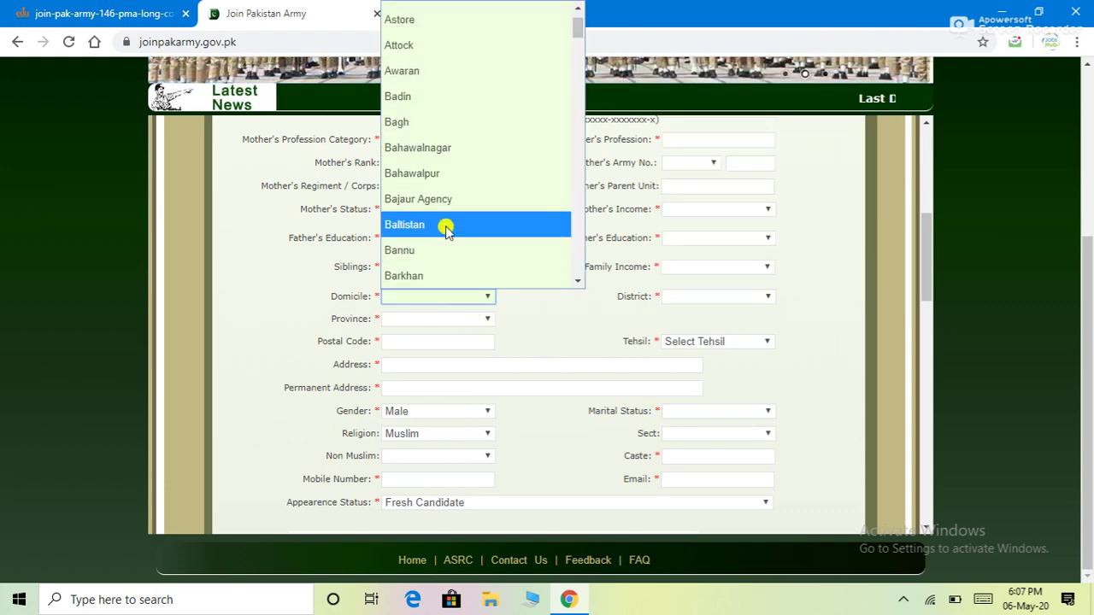
scroll(456, 214, down, 4)
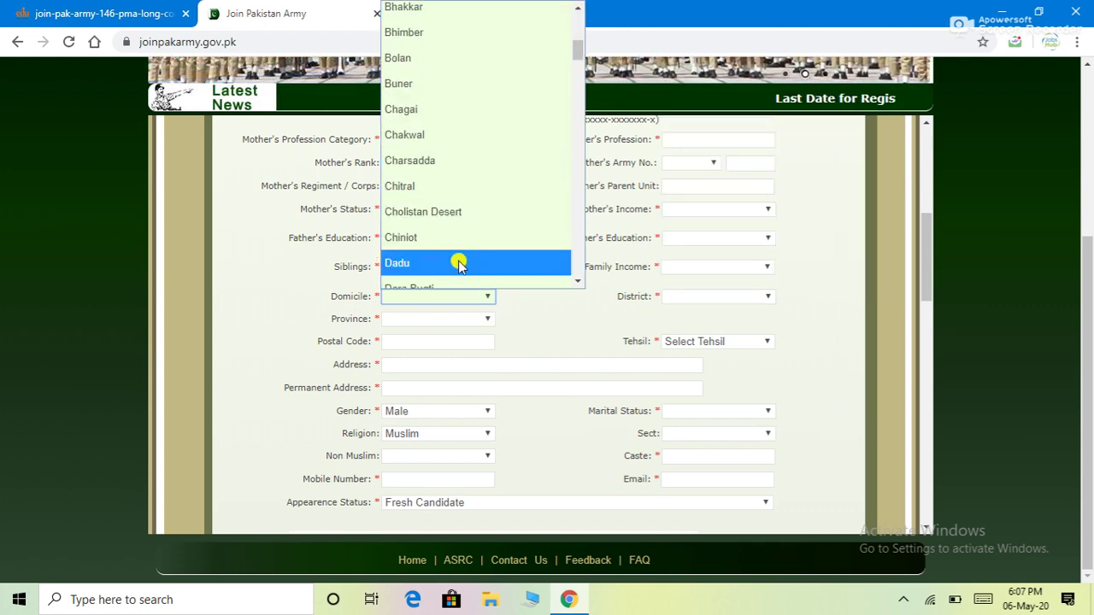
click(447, 318)
click(709, 299)
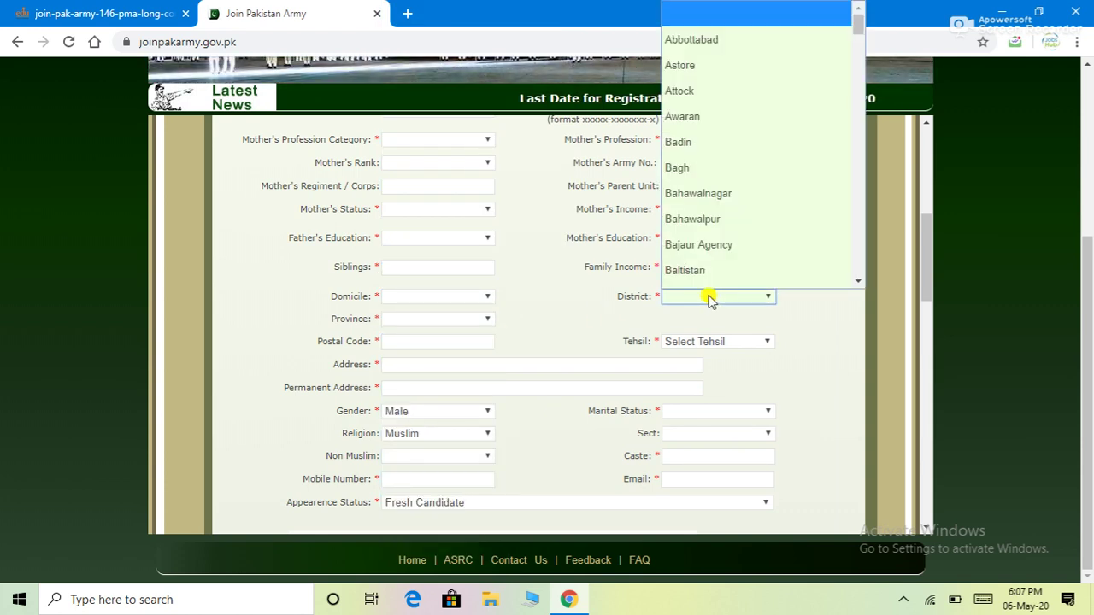
Examine the Province options, the Postal Code field, and how the Tehsil list relates to the District selection
click(478, 323)
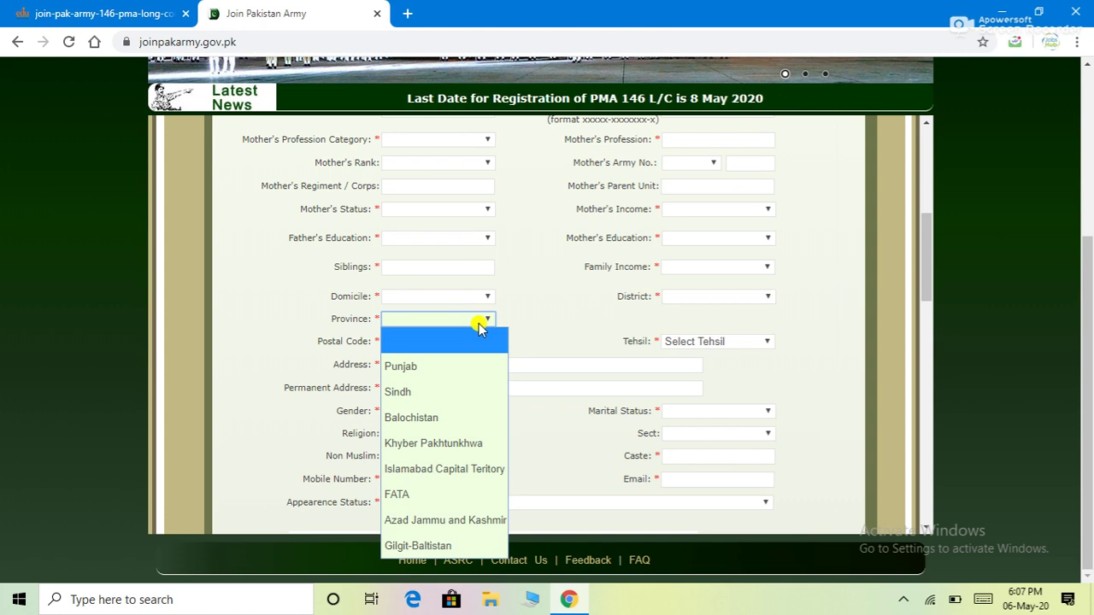
click(478, 323)
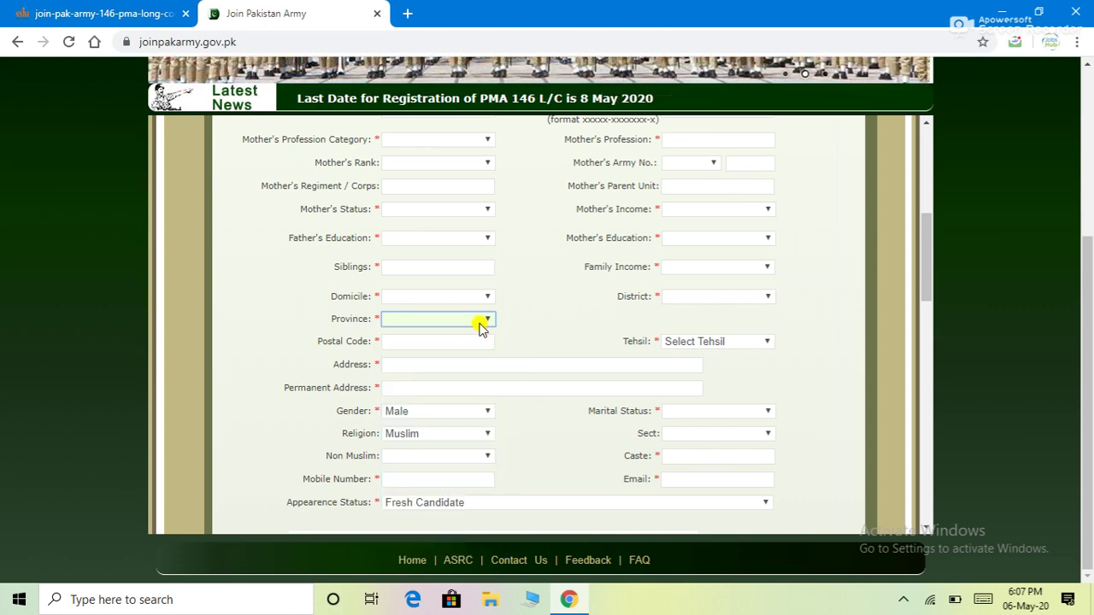
click(466, 340)
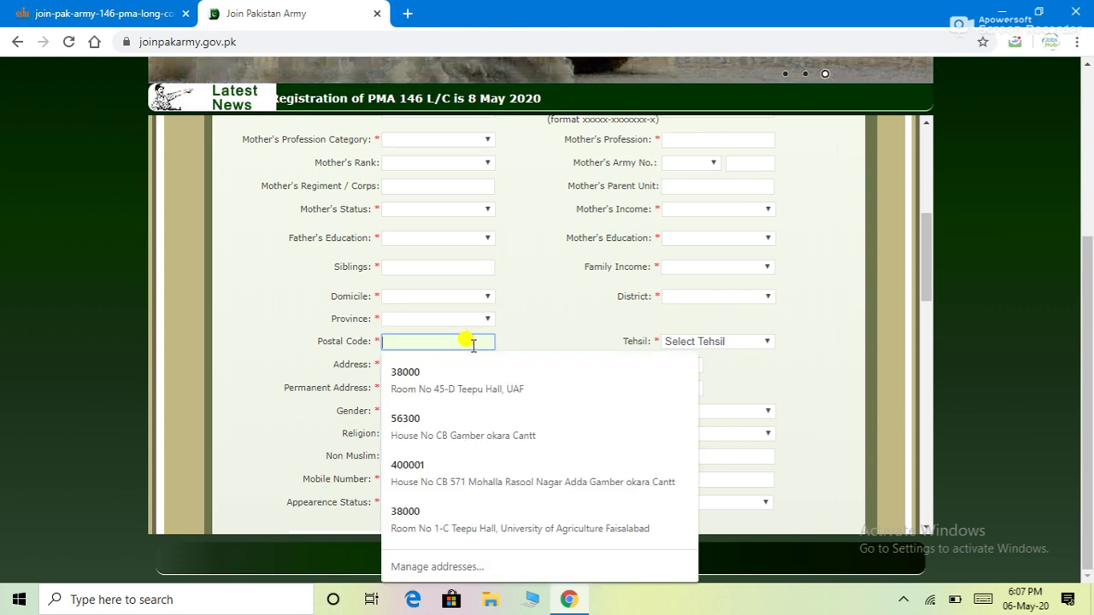
click(732, 343)
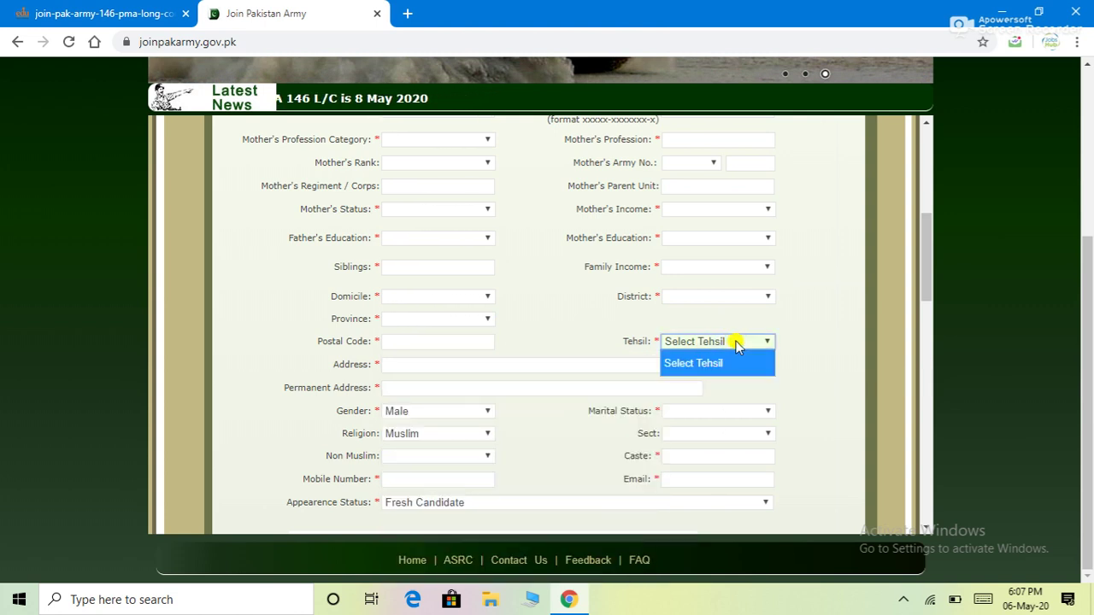
click(727, 297)
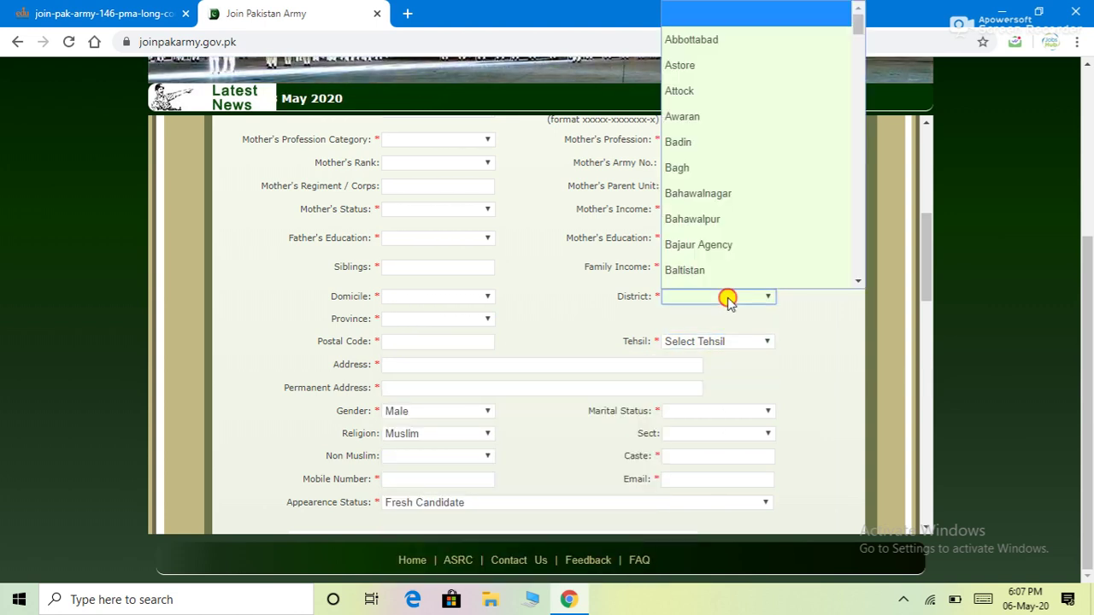
click(747, 341)
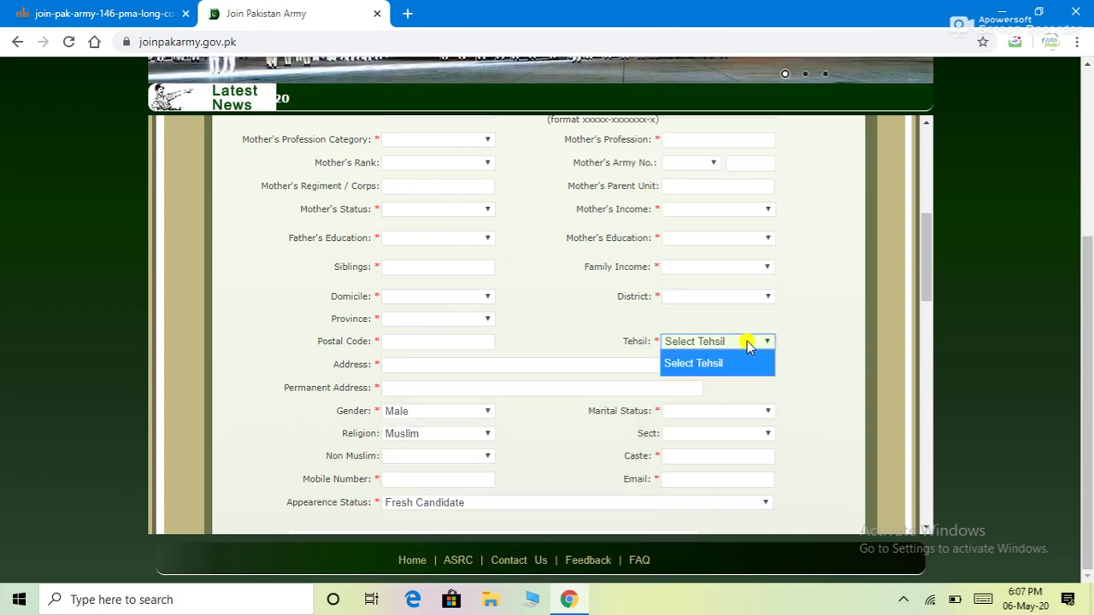
Review the Address and Permanent Address fields without filling them in
click(439, 390)
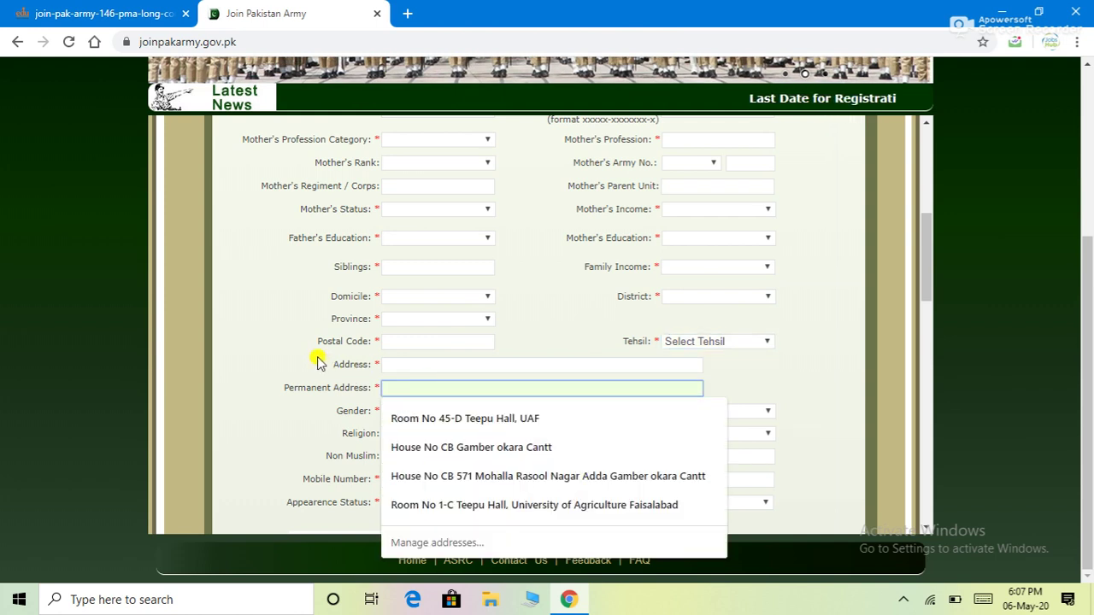
click(433, 364)
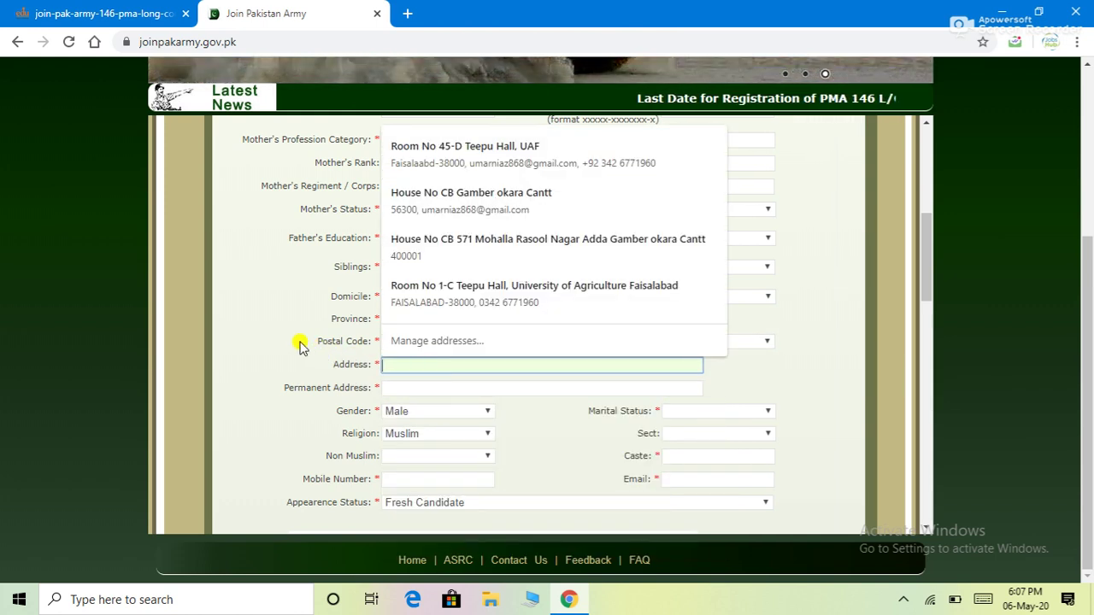
click(301, 344)
click(438, 386)
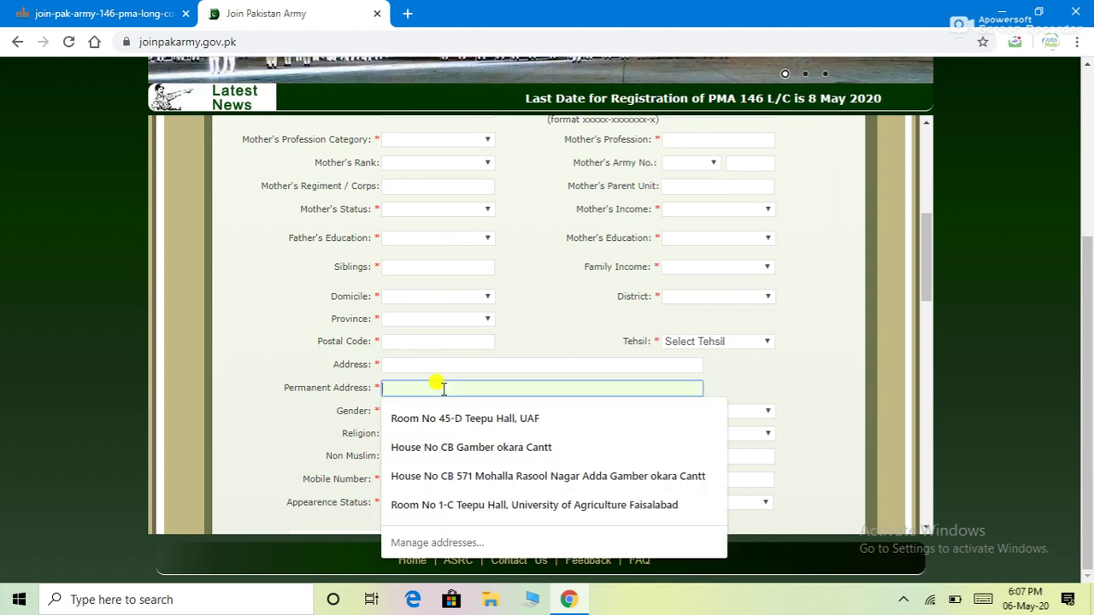
click(305, 464)
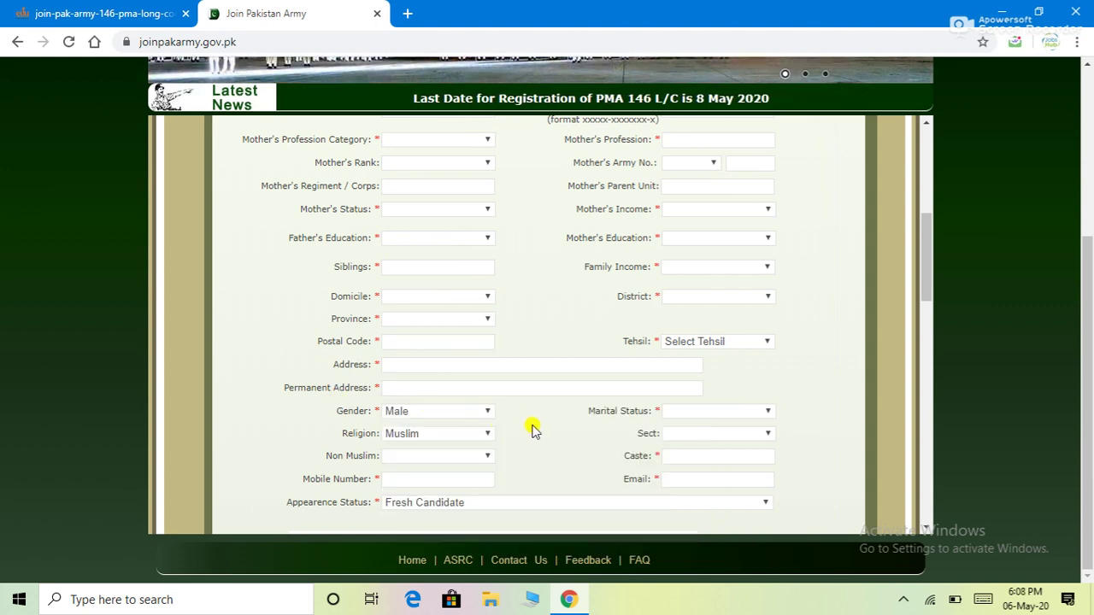
Examine the Marital Status, Religion and Sect options of the registration form
click(740, 411)
click(540, 434)
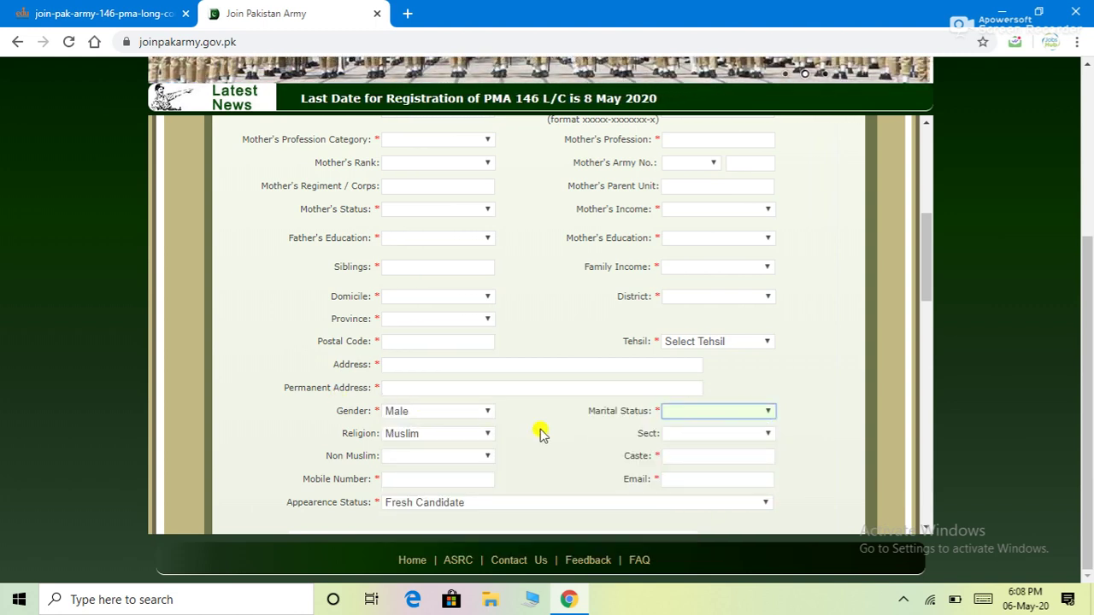
click(460, 434)
click(594, 440)
click(706, 435)
click(705, 436)
click(706, 436)
click(712, 439)
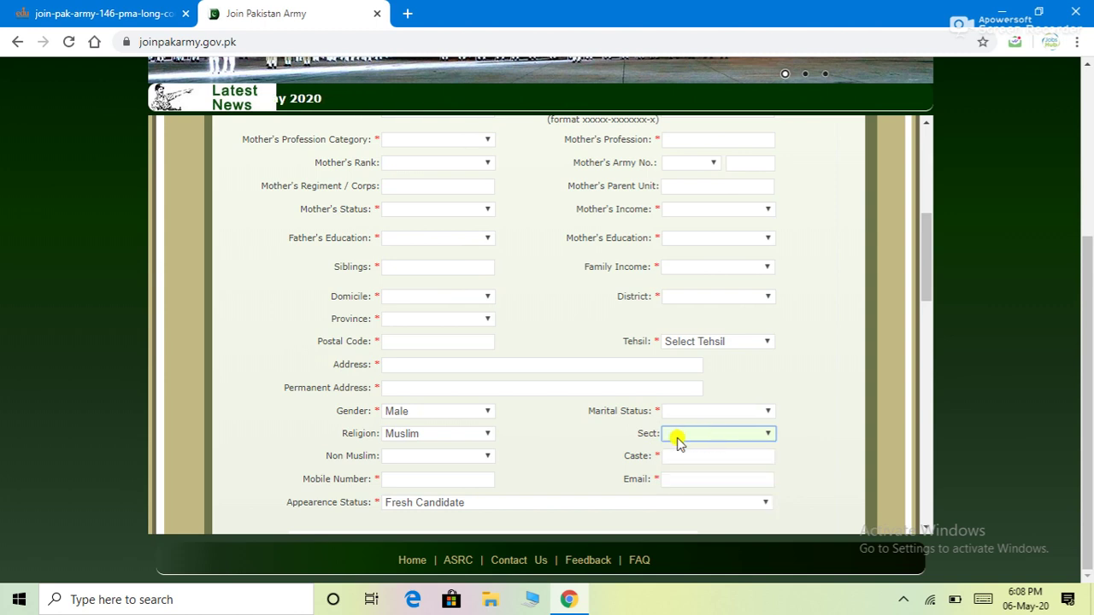
Examine the Non Muslim options and review the Caste, Mobile Number and Email fields
click(479, 457)
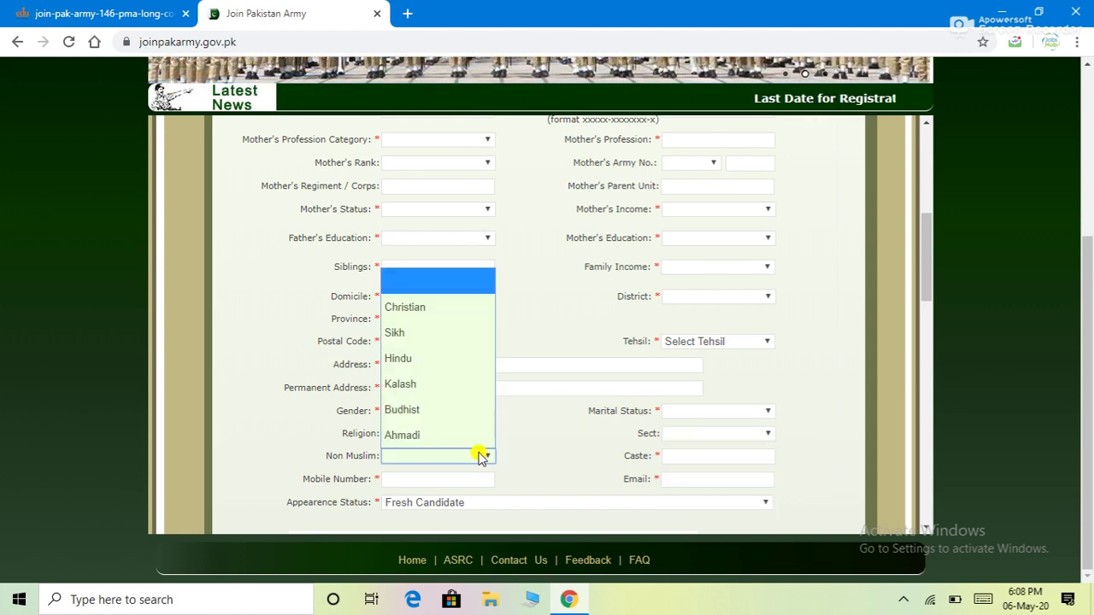
click(480, 455)
click(704, 459)
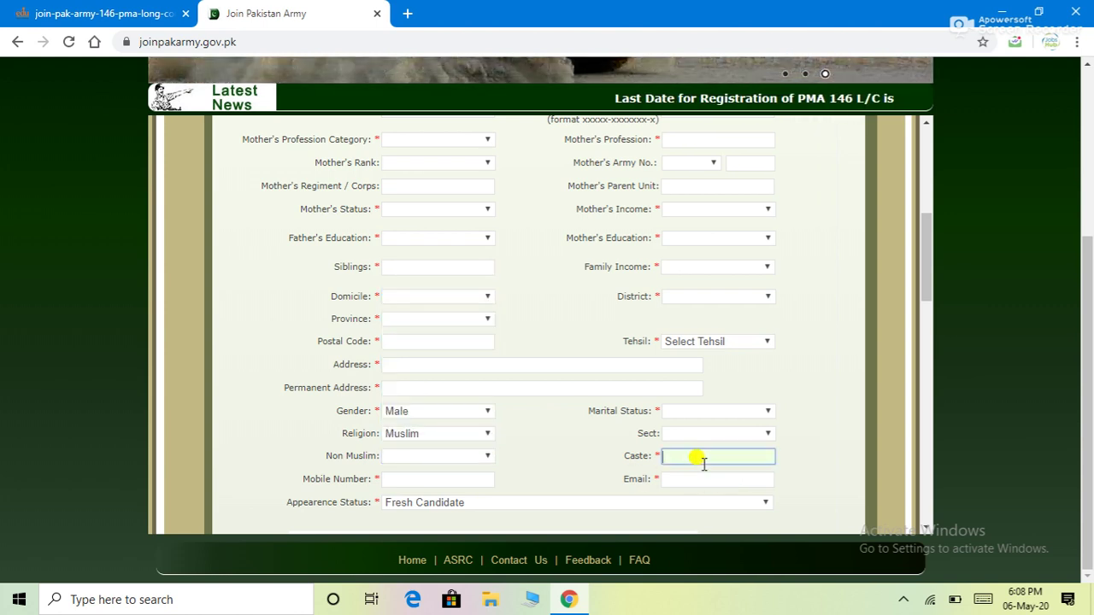
click(453, 480)
scroll(453, 461, down, 2)
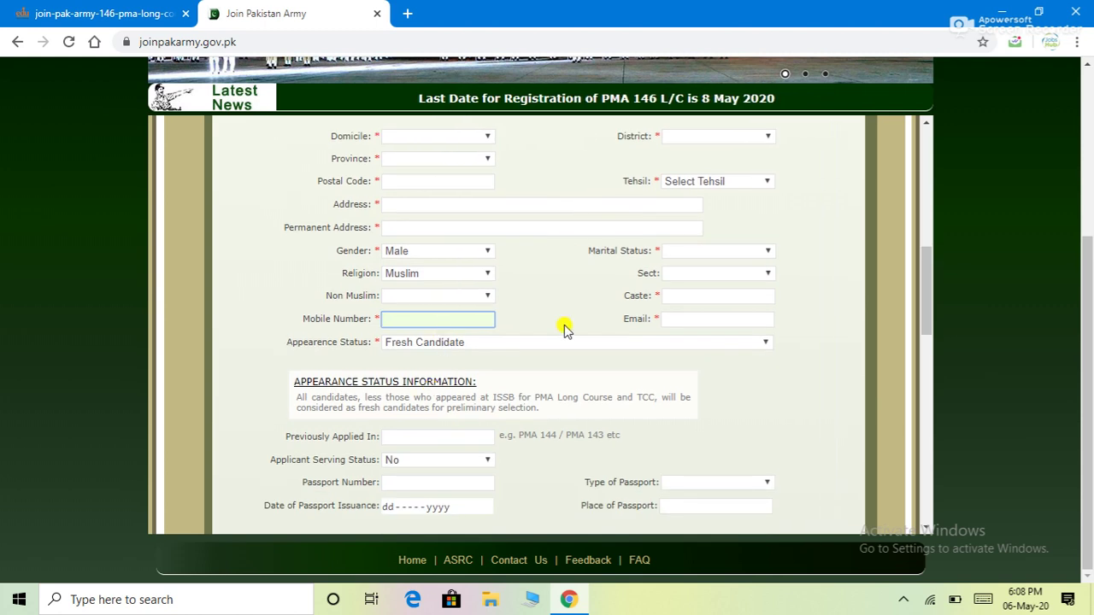
click(671, 320)
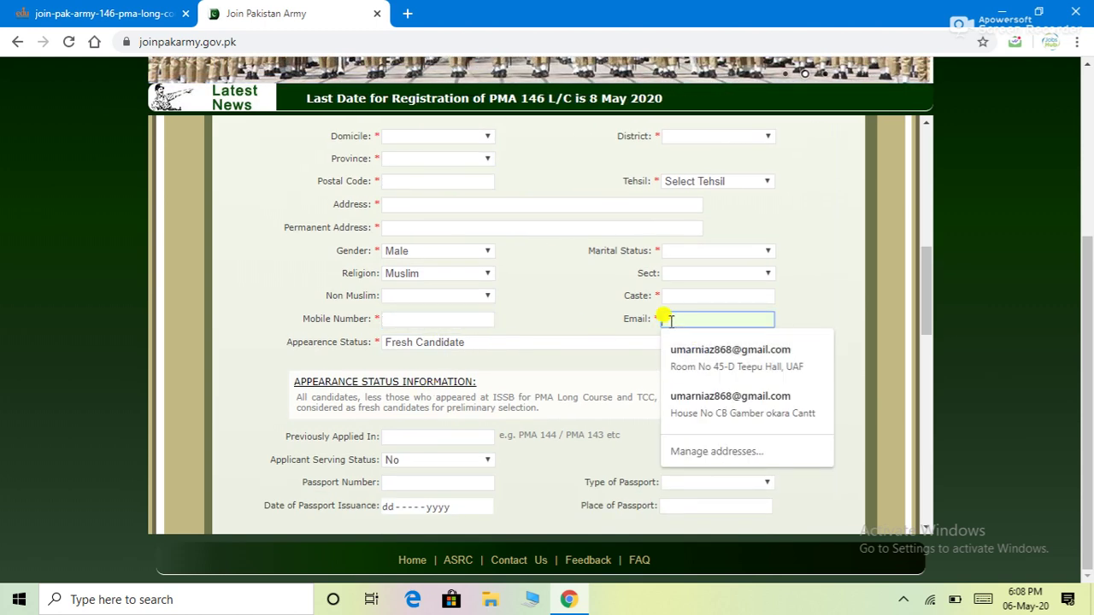
Examine the Appearance Status options, keeping Fresh Candidate, and review the Previously Applied In field
click(494, 346)
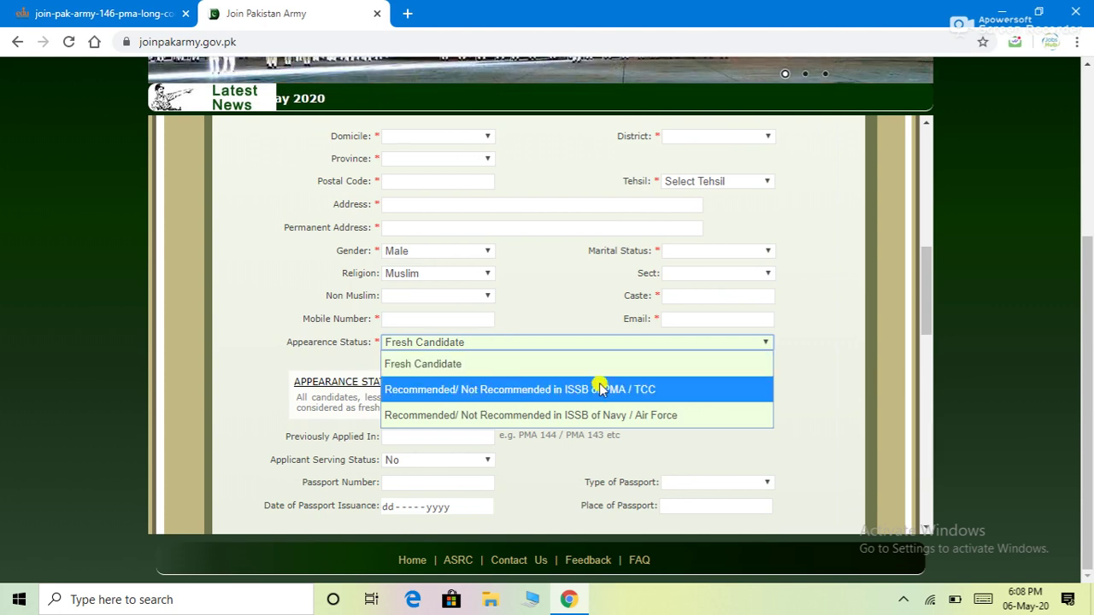
click(515, 339)
scroll(432, 353, down, 1)
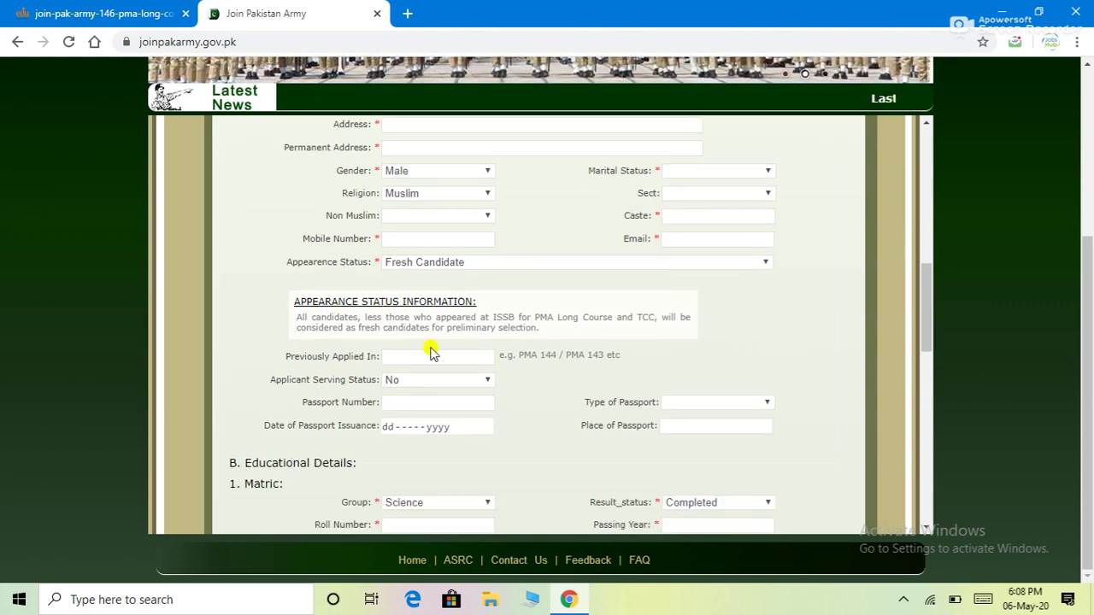
scroll(399, 353, down, 2)
scroll(410, 308, up, 1)
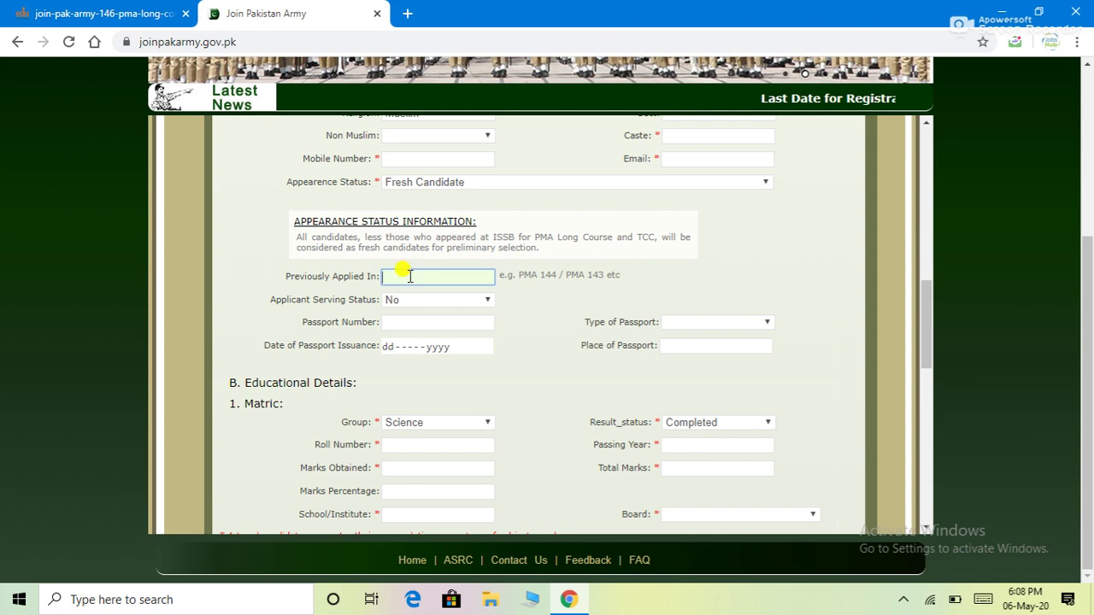
Examine the Applicant Serving Status options, keeping No, and review the Passport Number field without filling it in
click(427, 300)
click(426, 299)
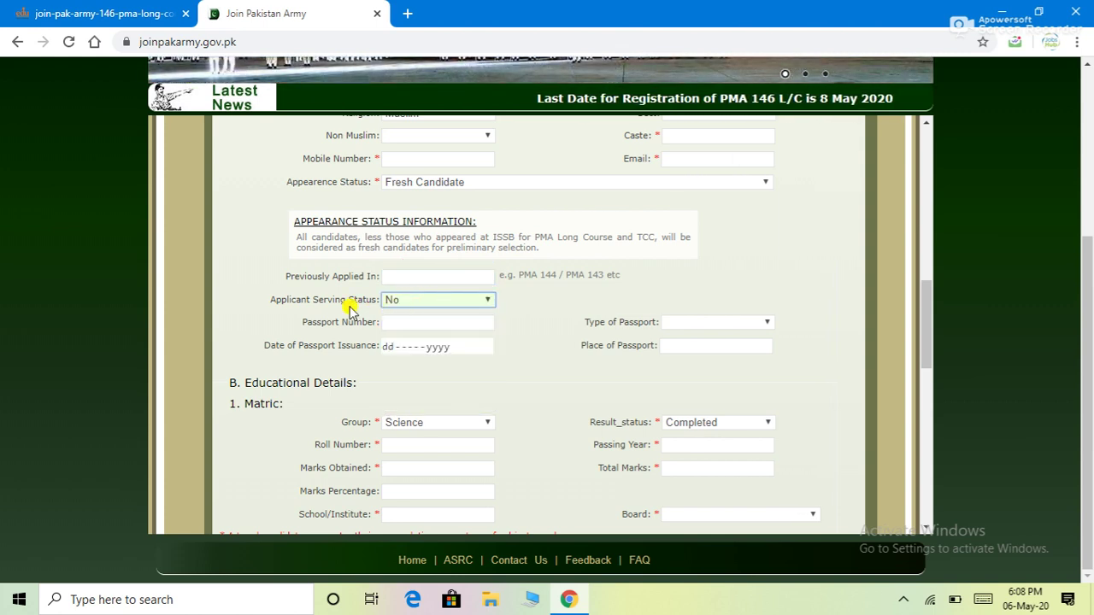
click(442, 301)
click(450, 316)
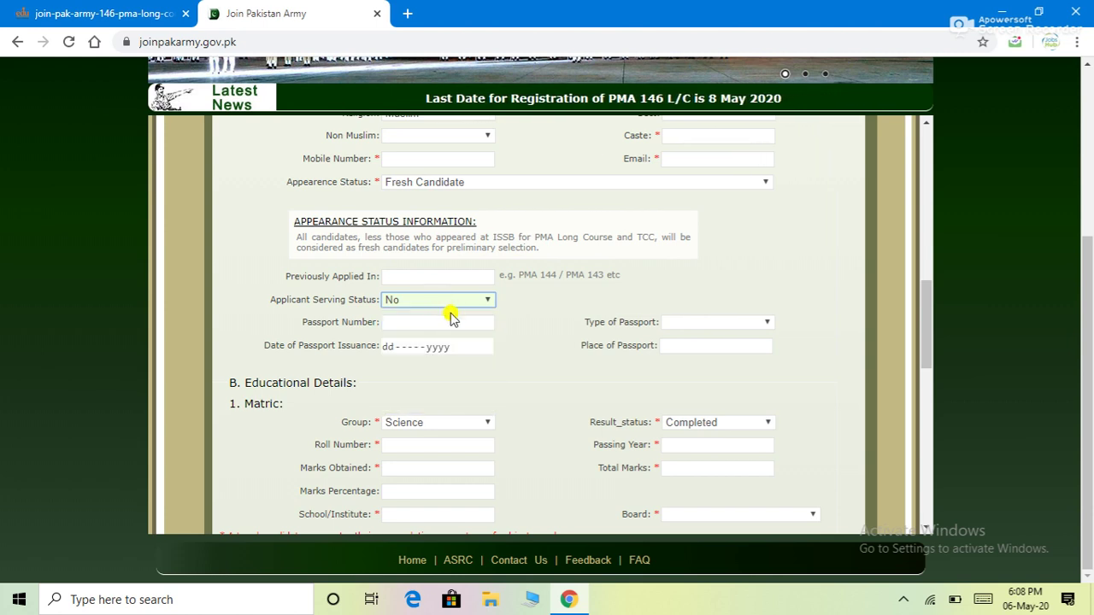
click(450, 318)
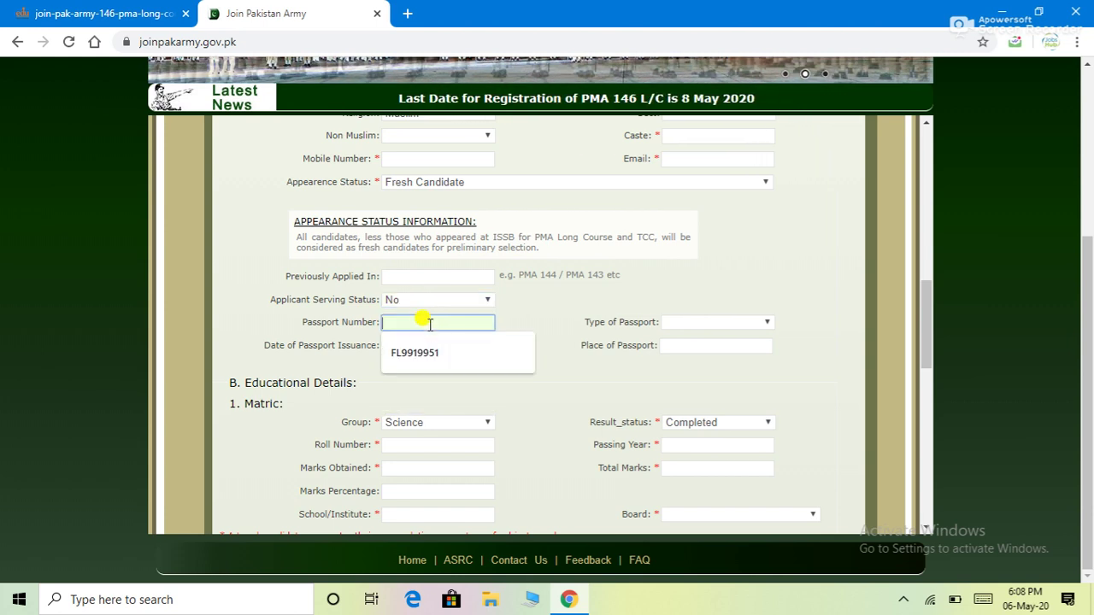
click(457, 383)
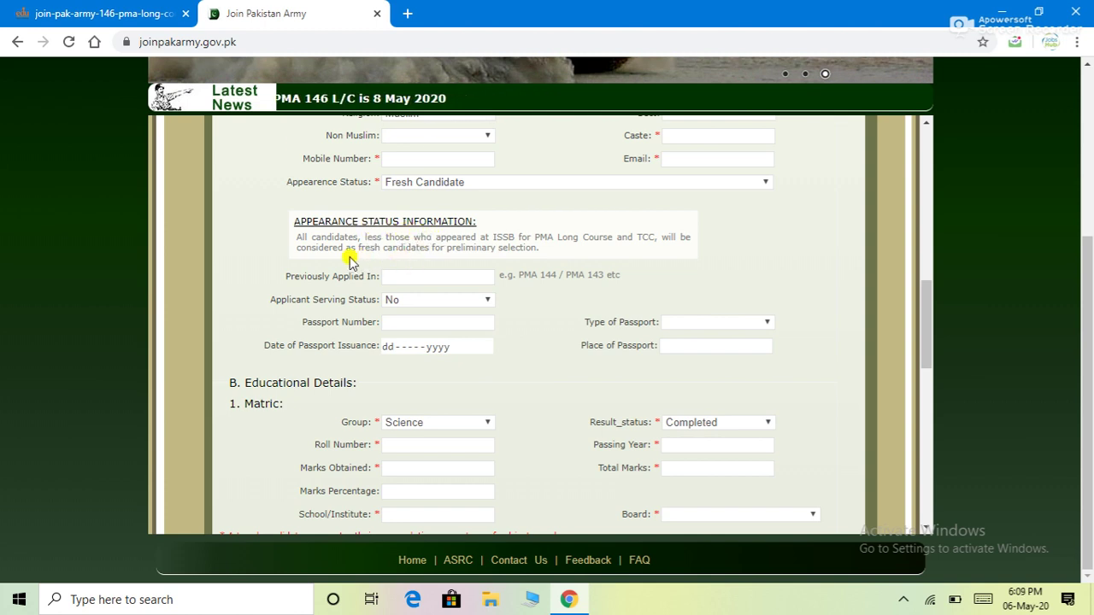
scroll(405, 269, down, 1)
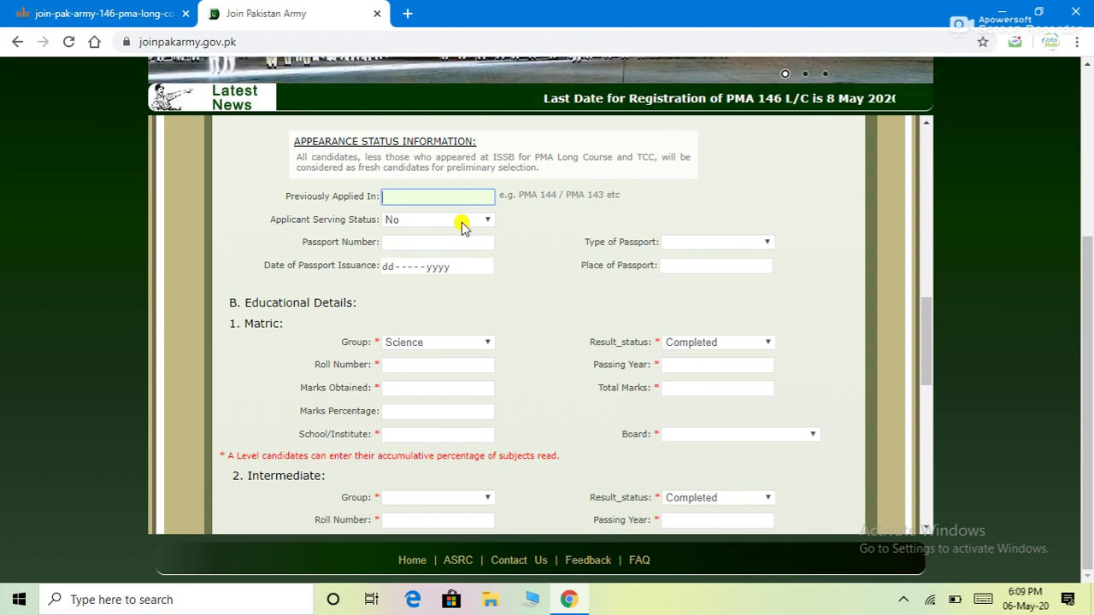
click(443, 244)
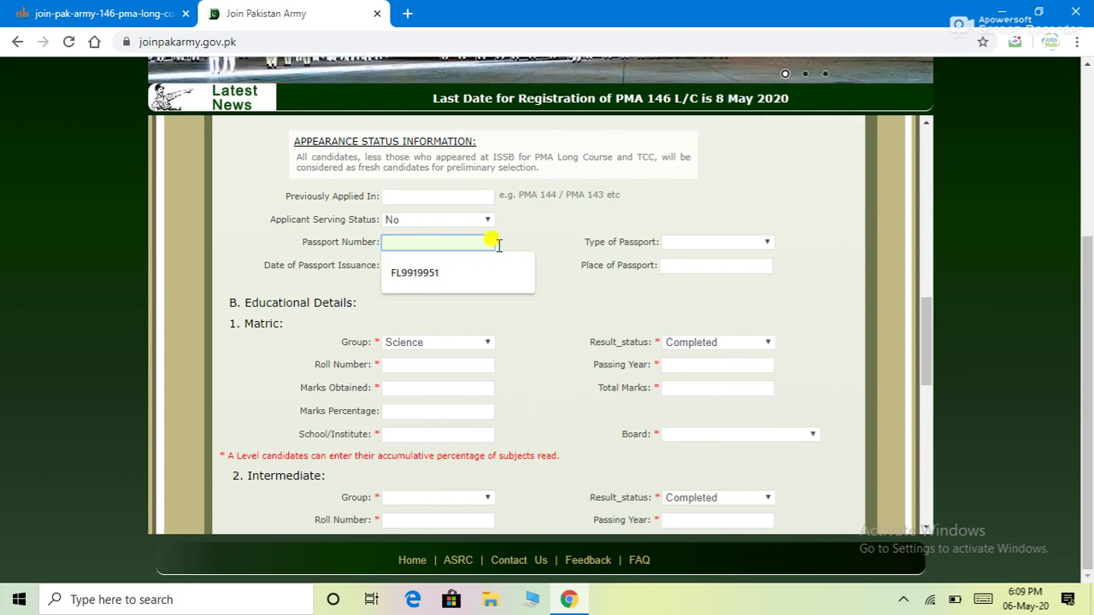
click(537, 327)
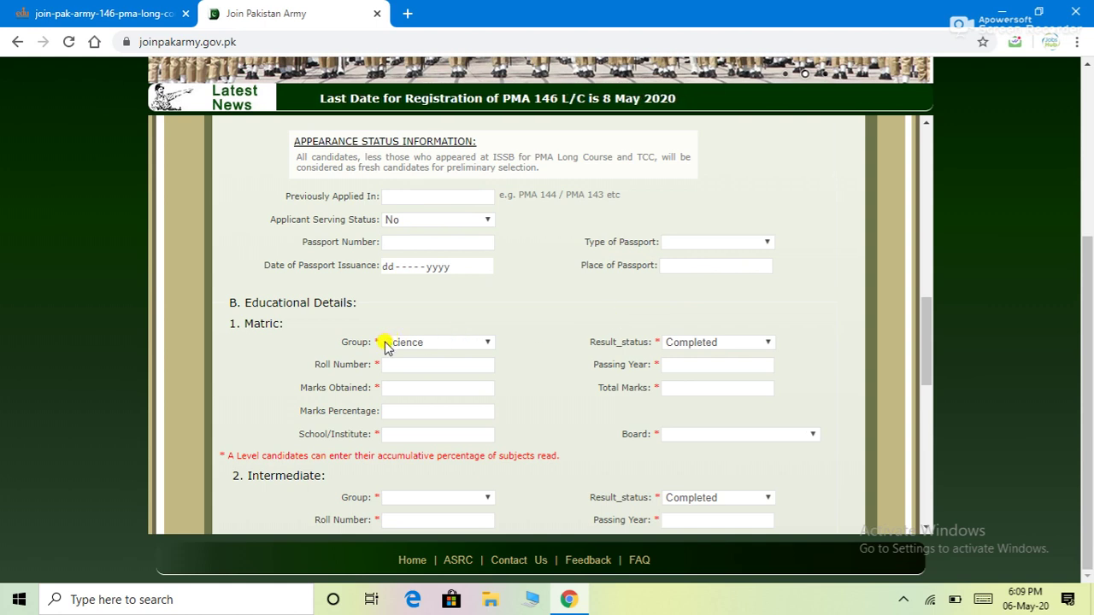
Examine the Group options of the Matric section under Educational Details, keeping Science
scroll(393, 346, down, 1)
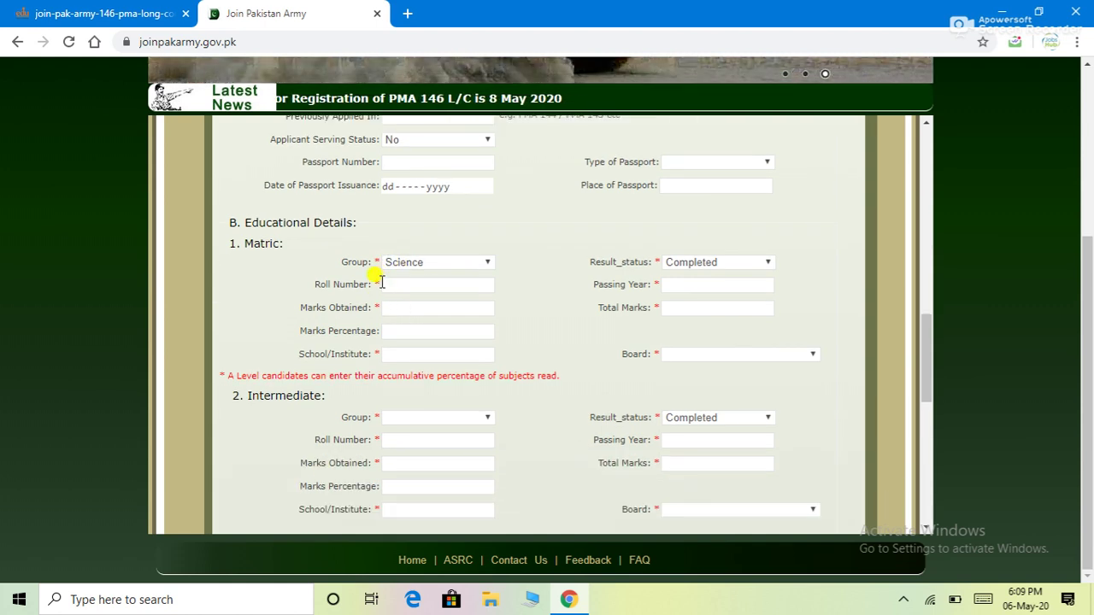
scroll(436, 277, up, 1)
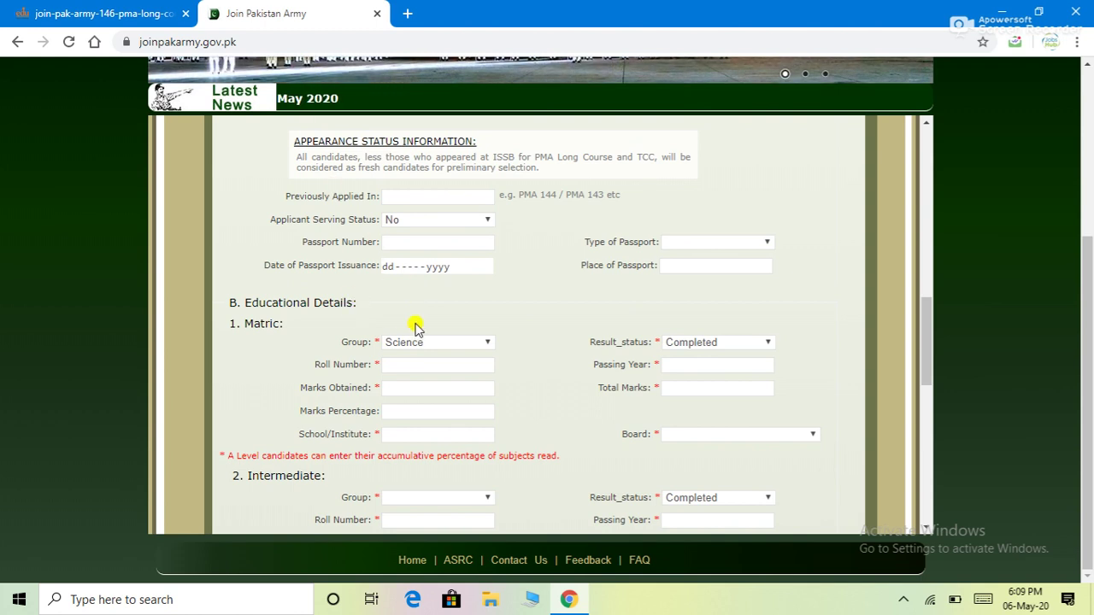
scroll(347, 341, down, 1)
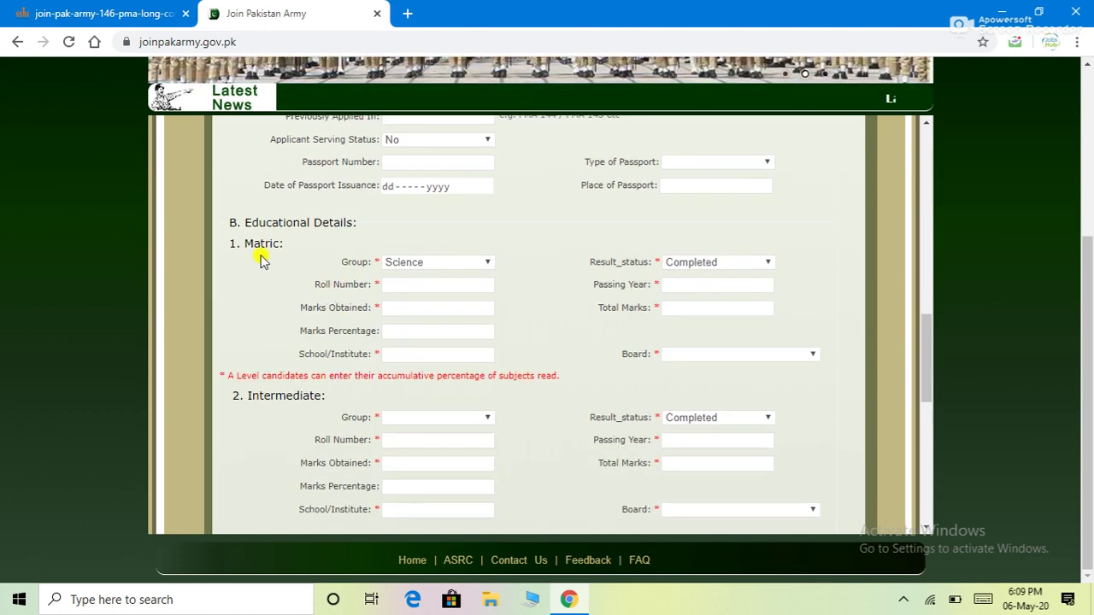
click(475, 269)
click(475, 269)
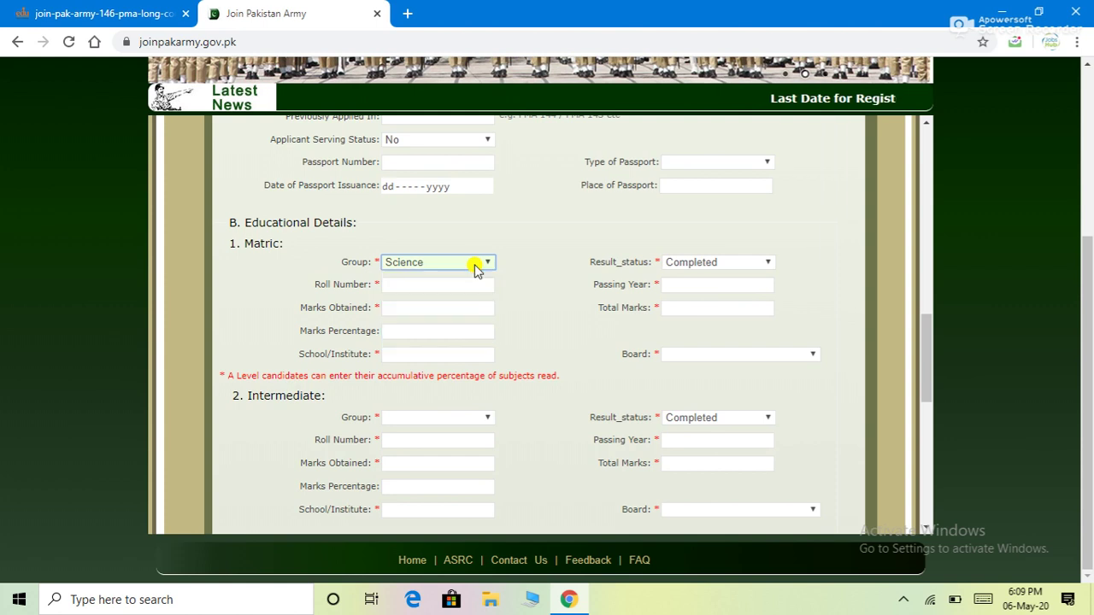
click(475, 269)
click(475, 268)
click(476, 265)
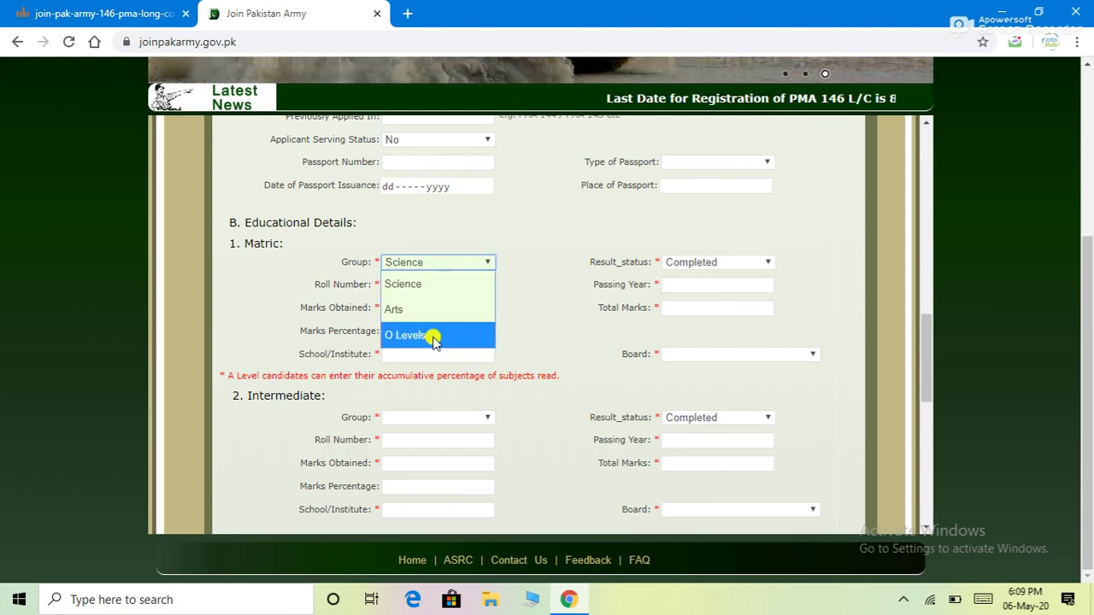
click(486, 263)
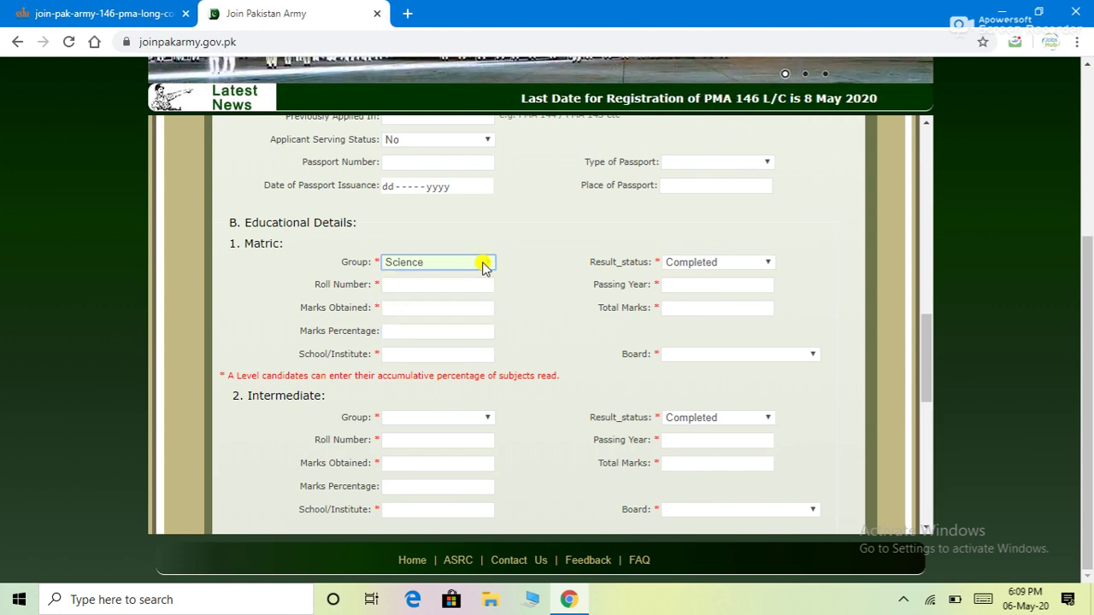
Examine the Result_status and Board options of the Matric section, keeping the result status as Completed
click(747, 265)
click(748, 267)
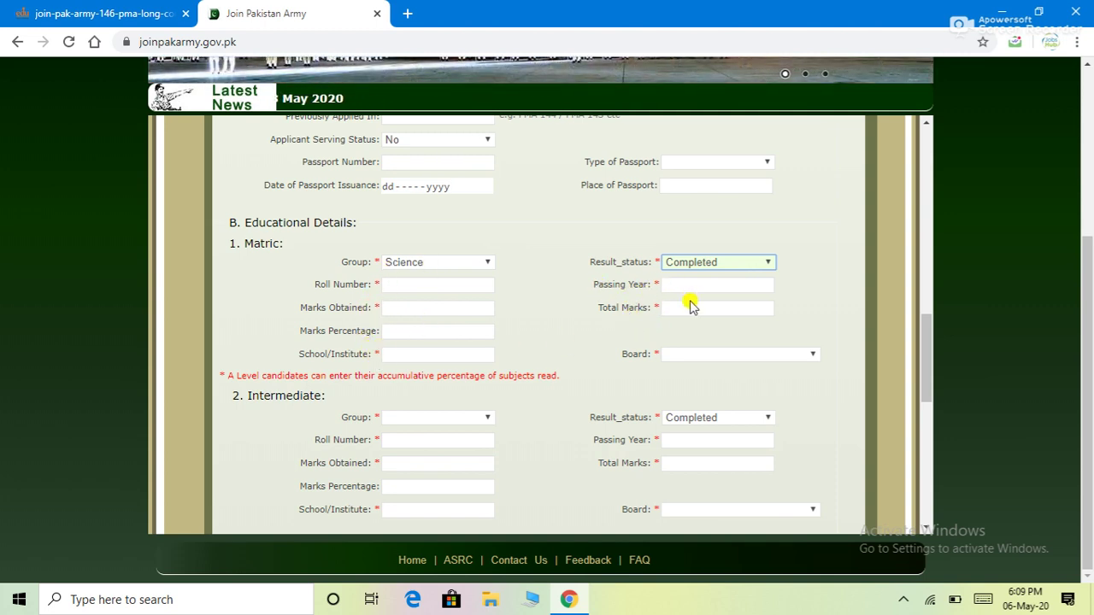
click(669, 359)
click(669, 358)
Review the Intermediate section and examine the Bachelors Group and Result_status options, keeping Complete
scroll(442, 354, down, 2)
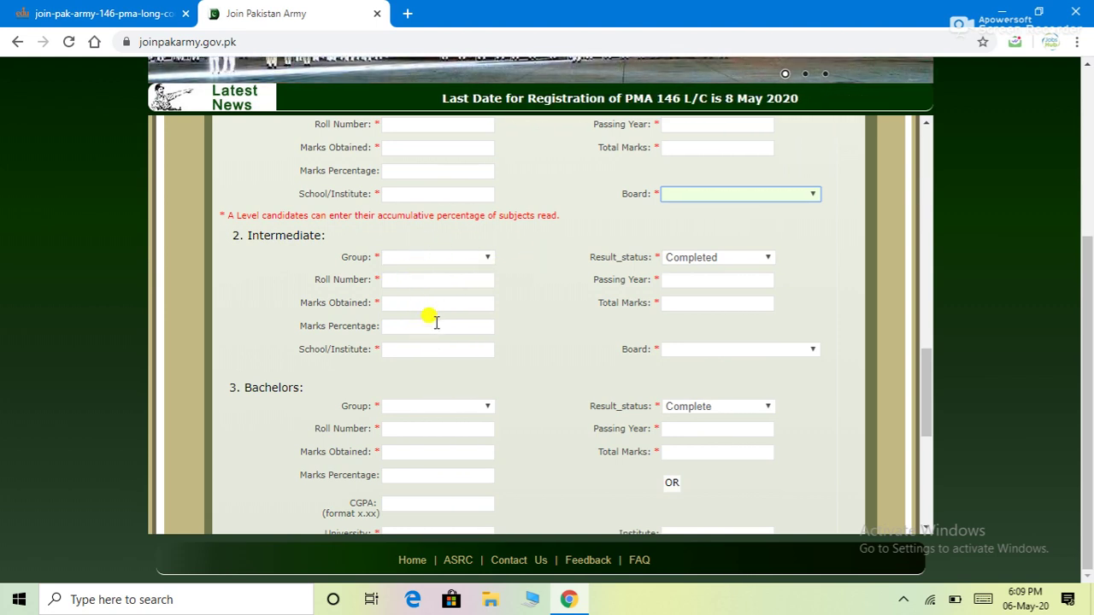
scroll(422, 344, down, 2)
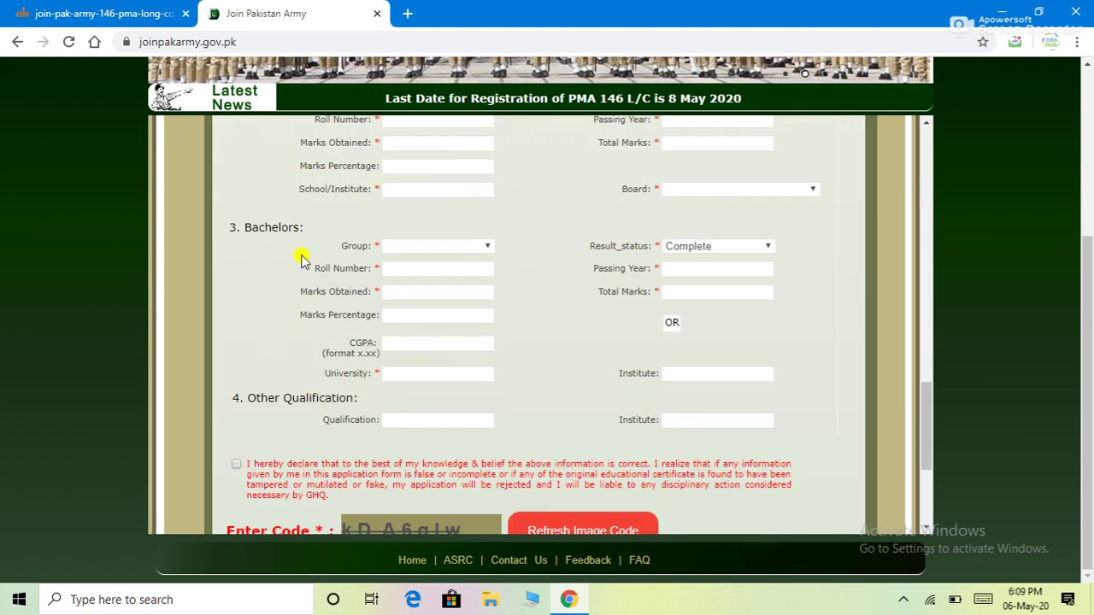
click(456, 247)
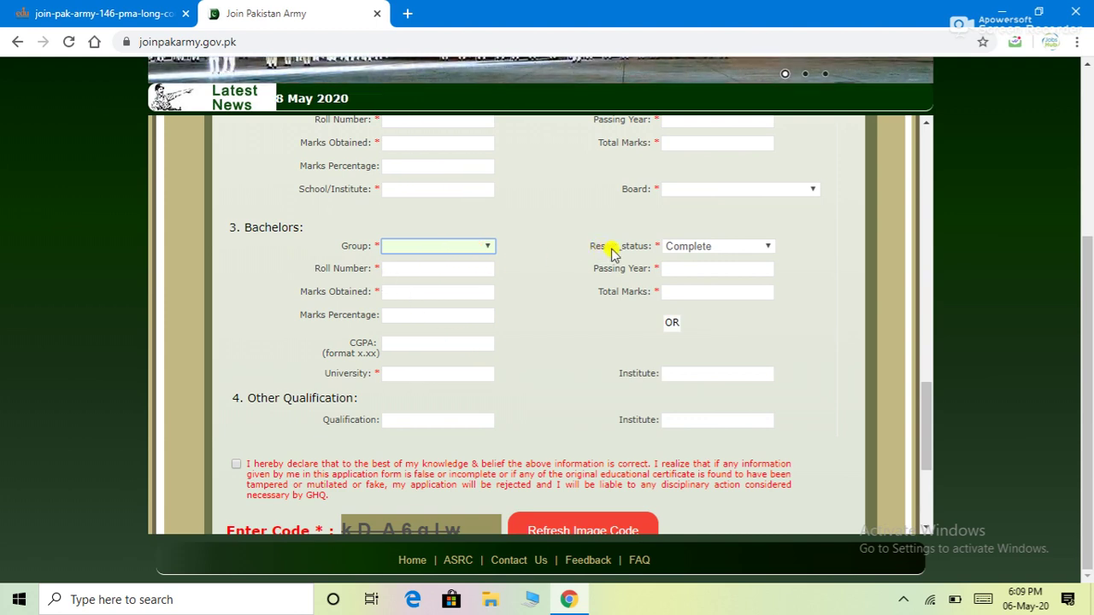
click(699, 248)
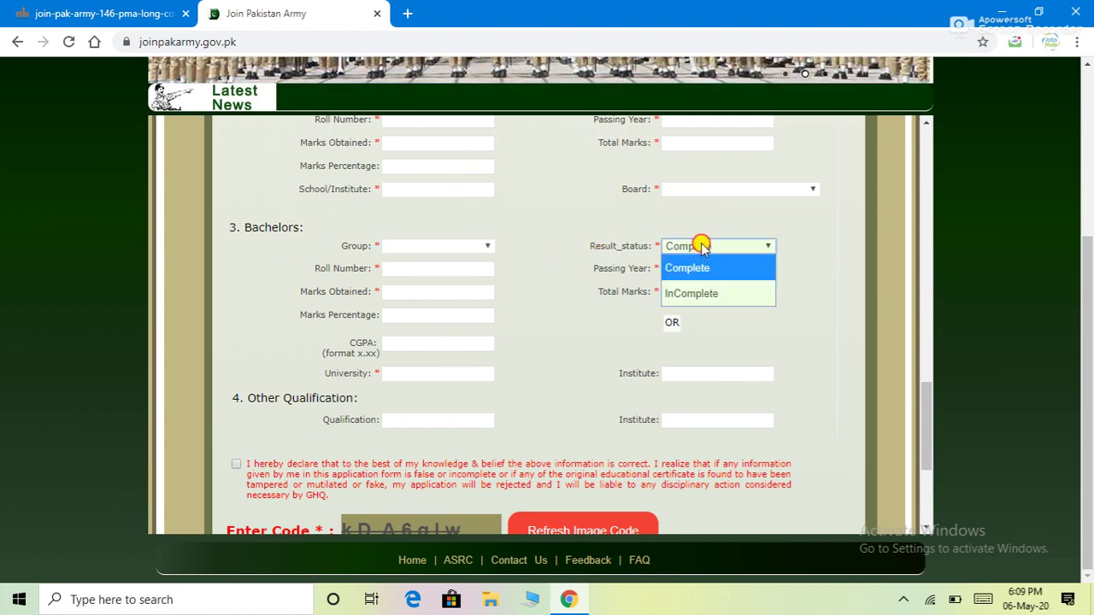
click(665, 258)
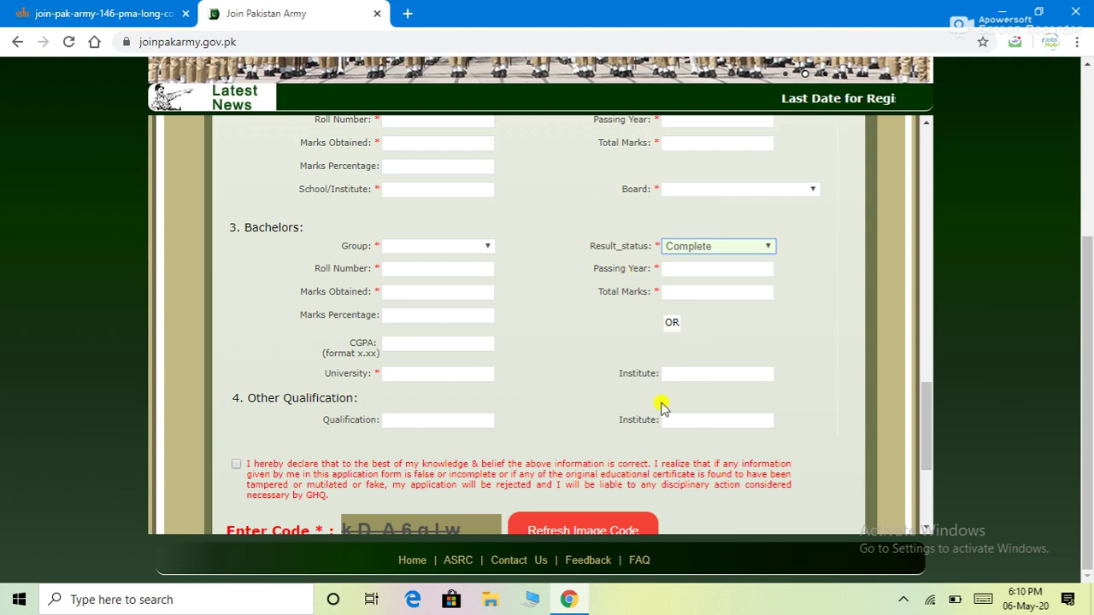
Review the declaration, the image code field and the registration controls at the end of the form without submitting it
scroll(390, 361, down, 1)
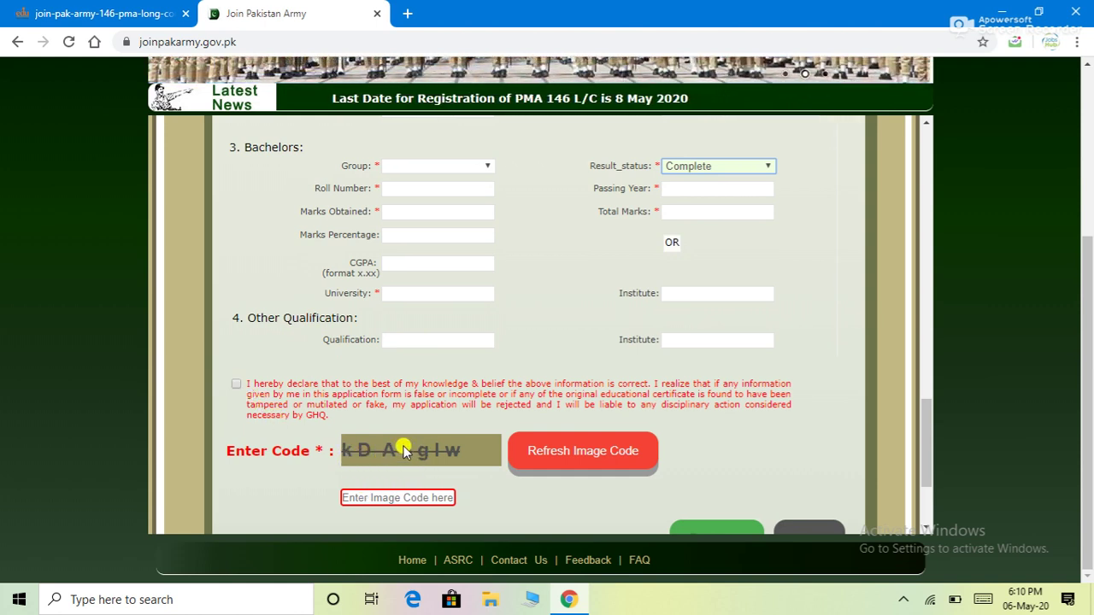
scroll(393, 440, down, 2)
click(400, 339)
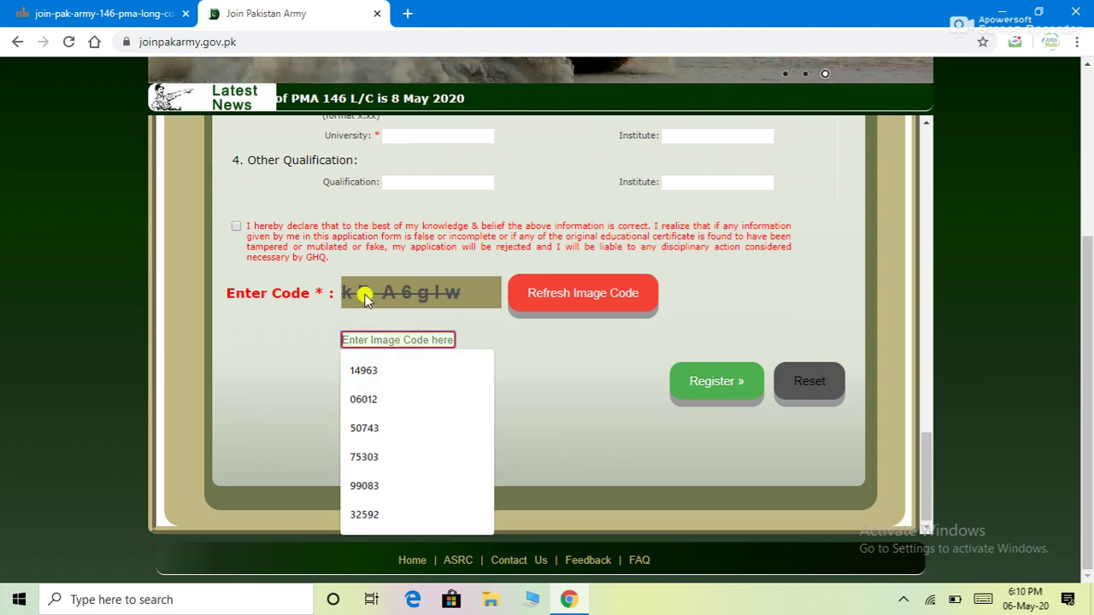
click(541, 353)
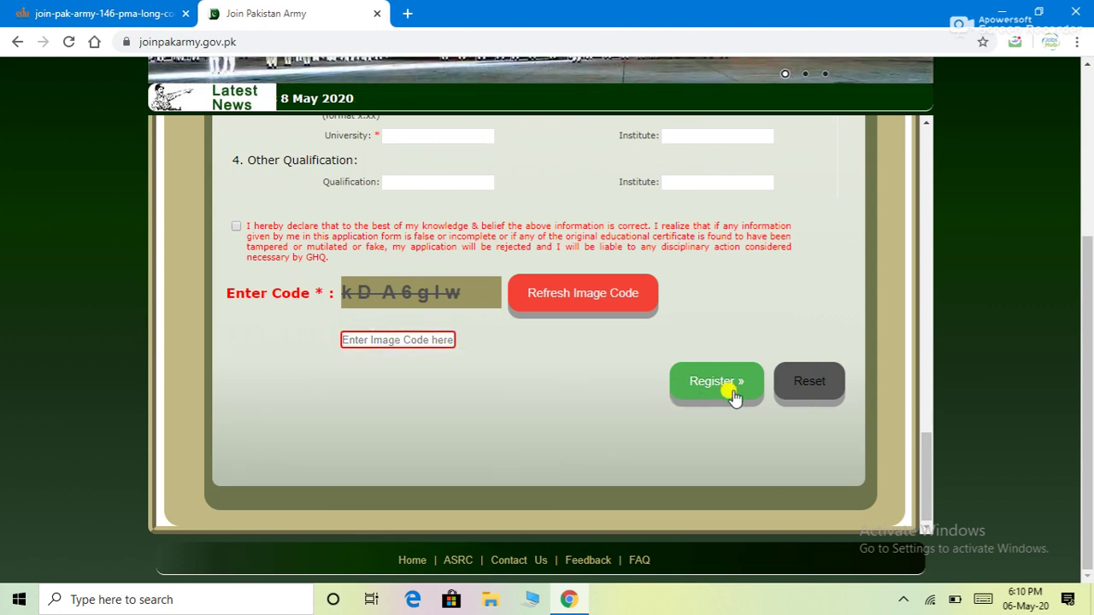
Review the whole registration form again, from Personal Information through Educational Details to the declaration and image code
scroll(563, 354, up, 15)
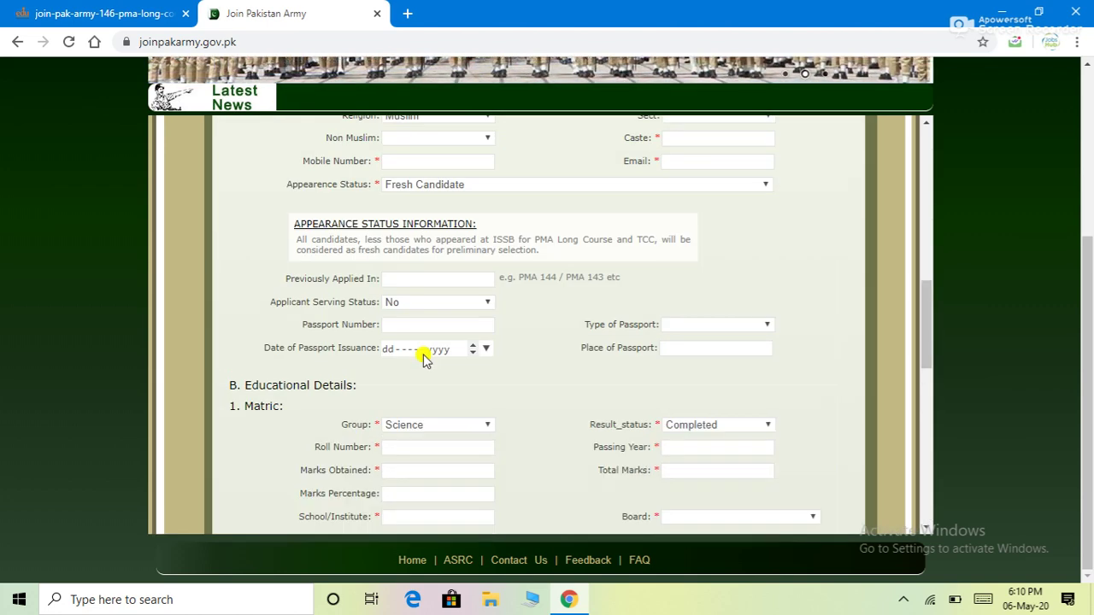
scroll(423, 346, down, 15)
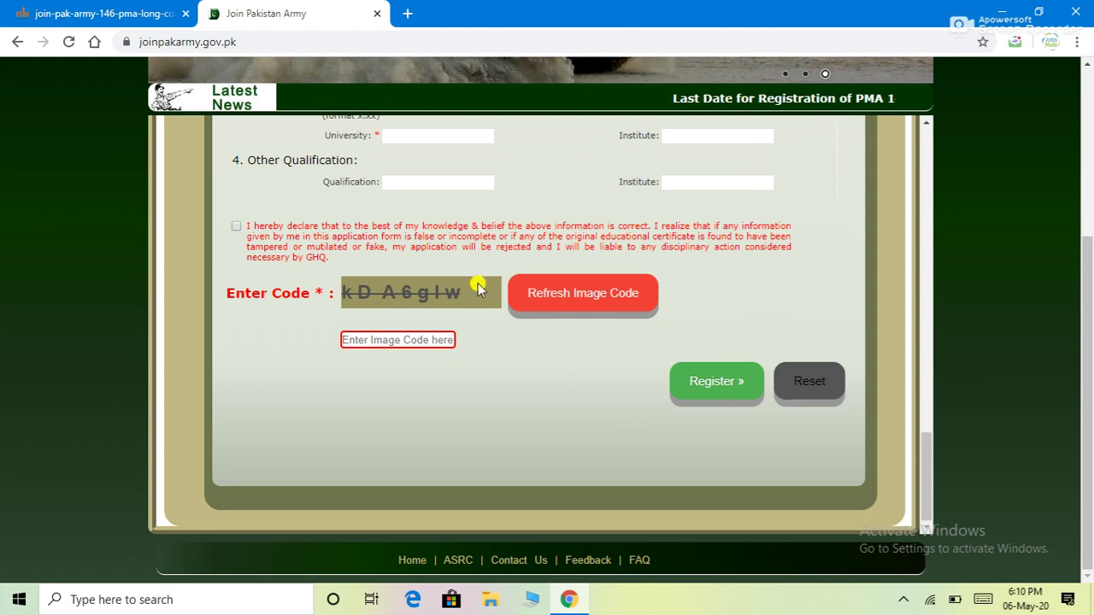
scroll(444, 244, up, 3)
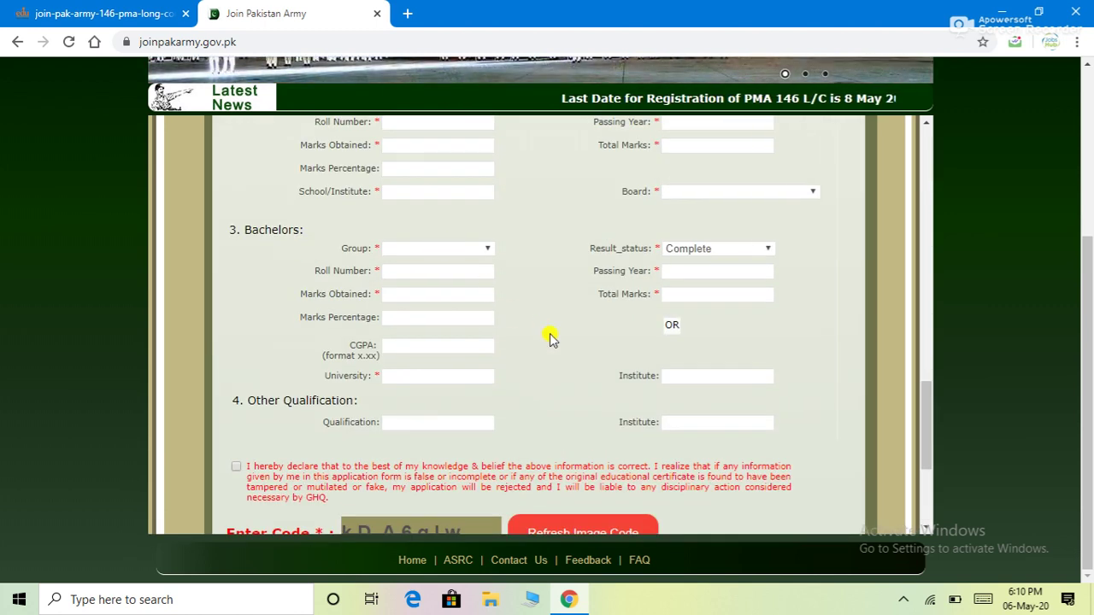
scroll(559, 346, up, 4)
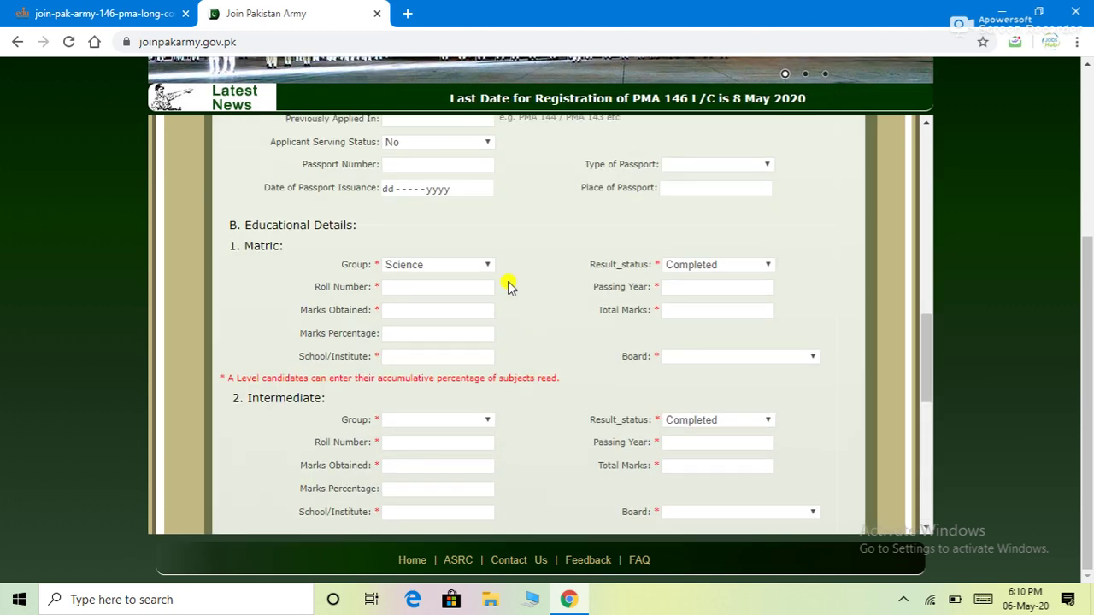
scroll(513, 299, down, 7)
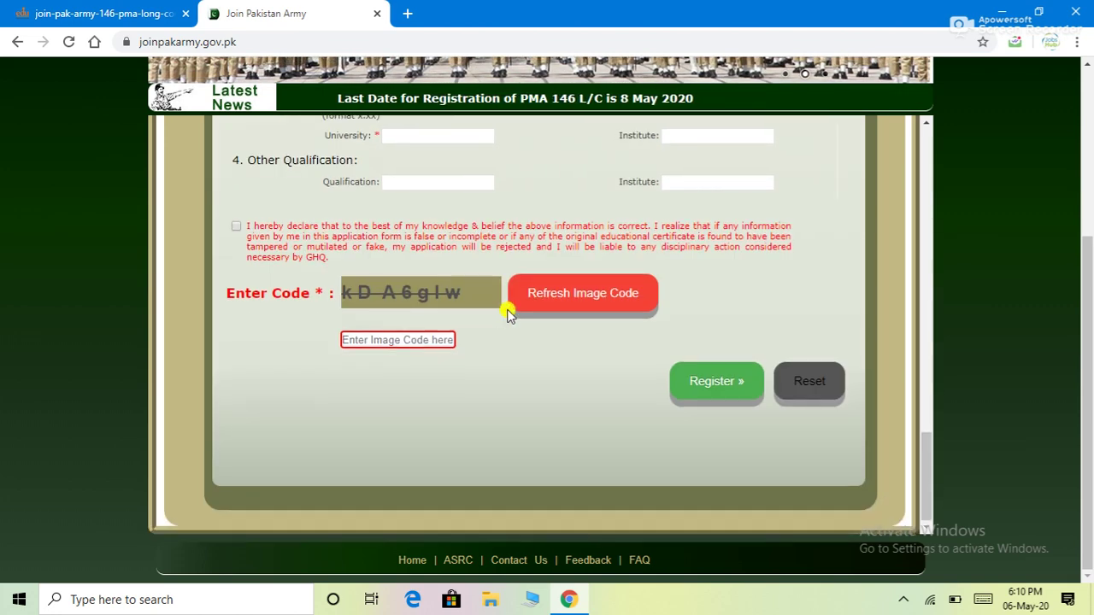
scroll(515, 288, up, 4)
scroll(517, 290, up, 9)
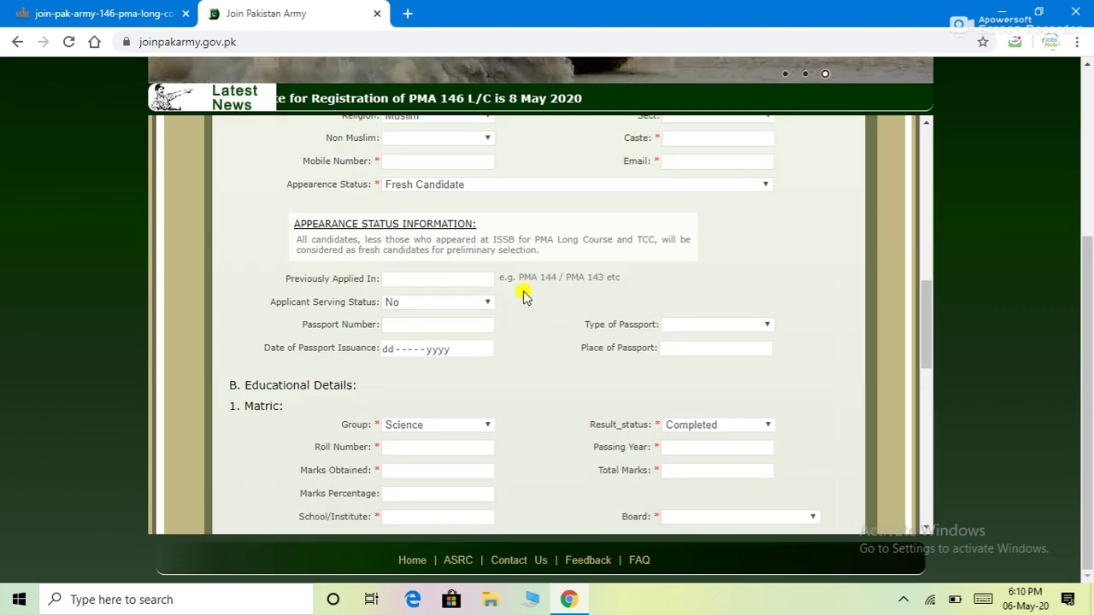
scroll(525, 293, up, 6)
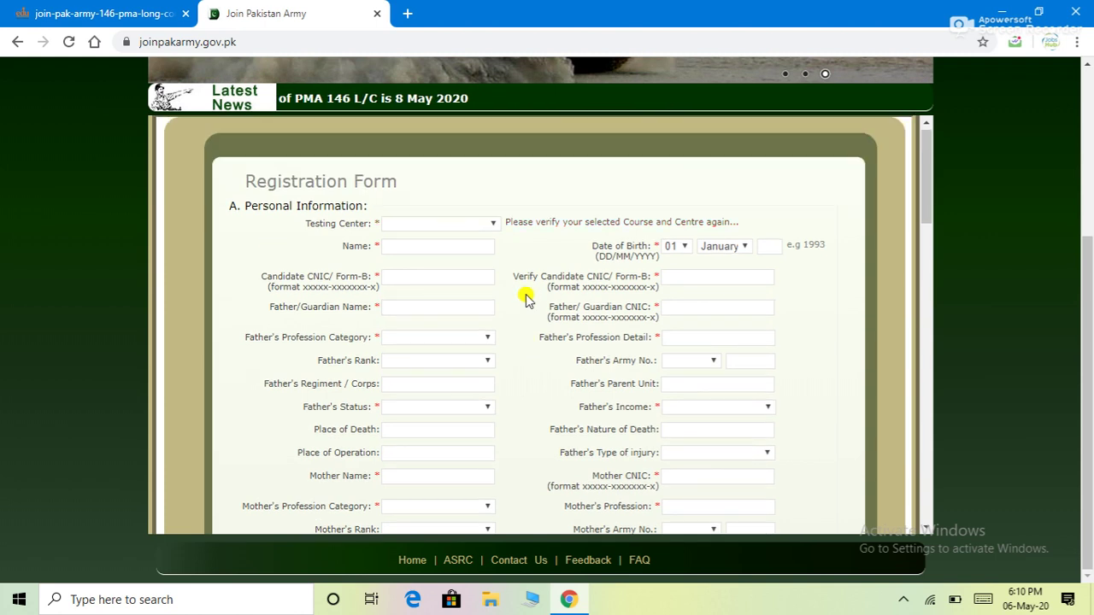
scroll(507, 273, down, 6)
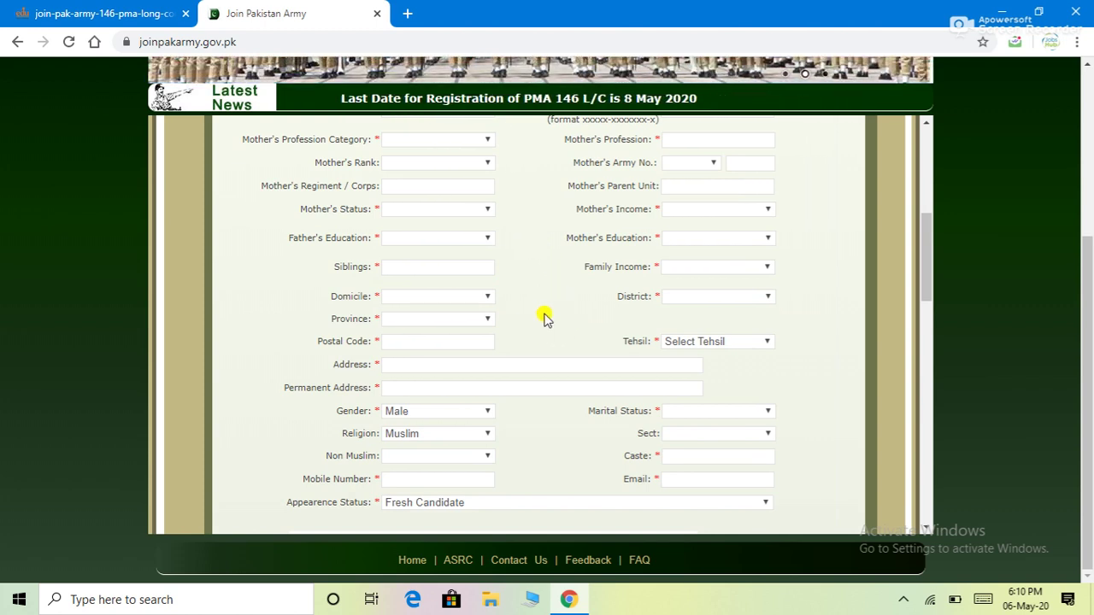
scroll(568, 329, down, 5)
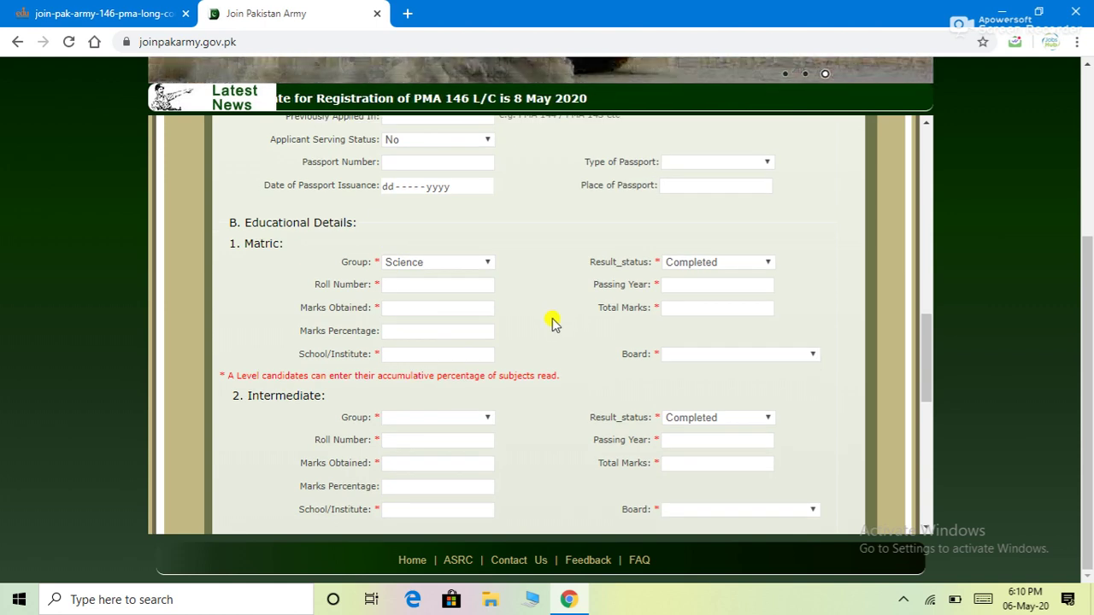
scroll(562, 345, down, 4)
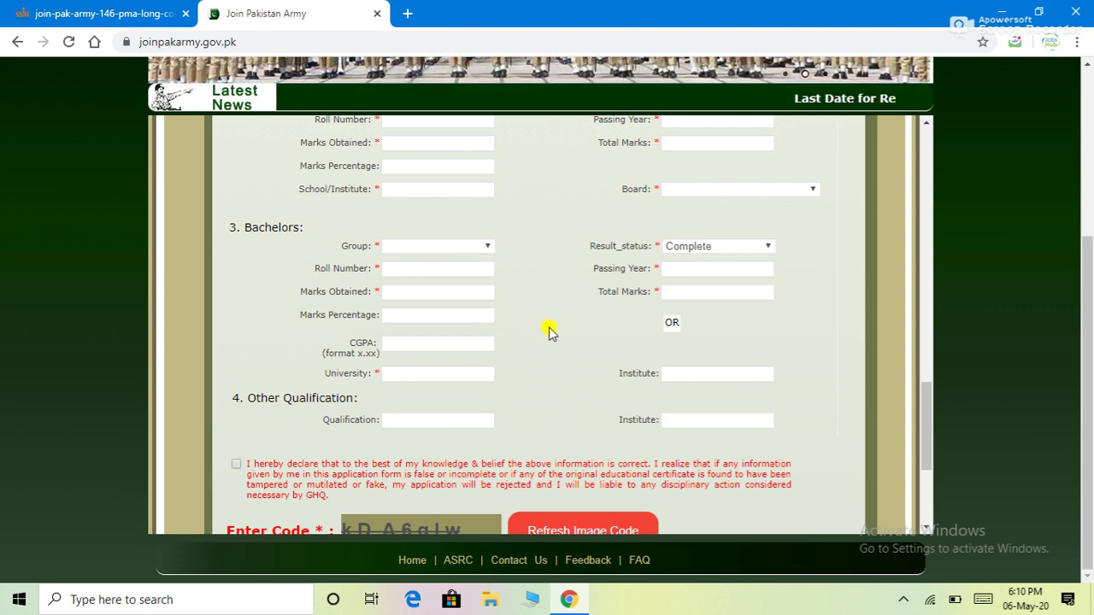
scroll(530, 299, up, 12)
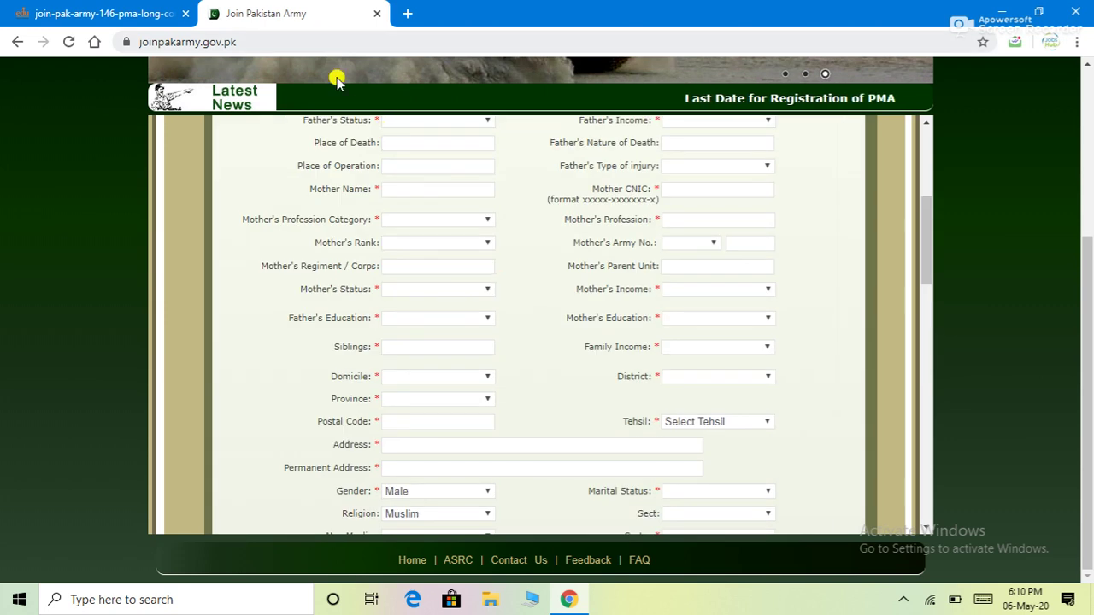
scroll(654, 295, down, 5)
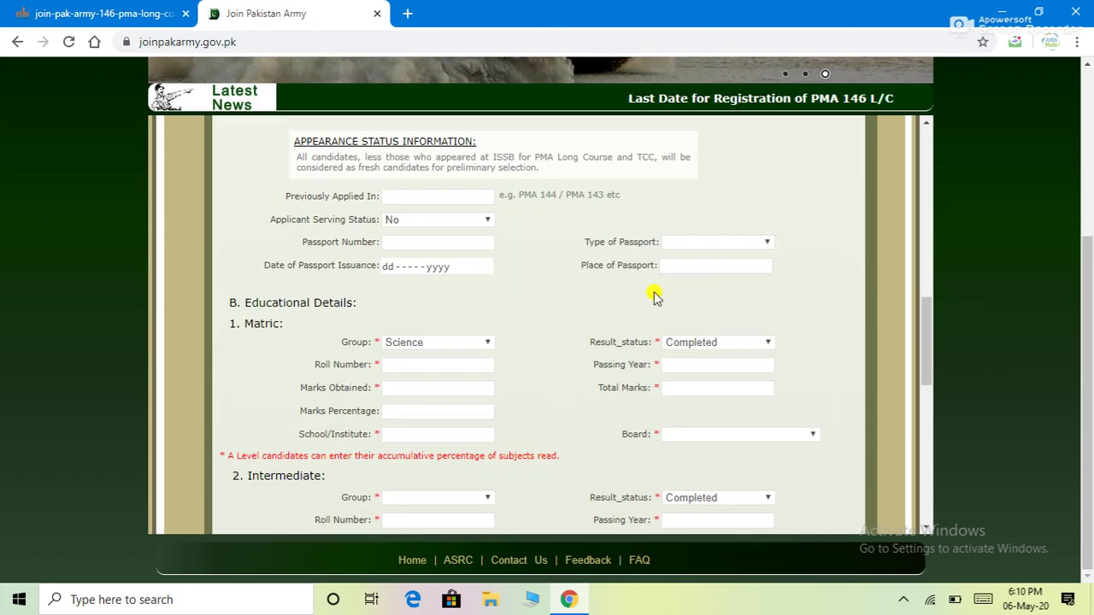
click(906, 600)
right_click(891, 567)
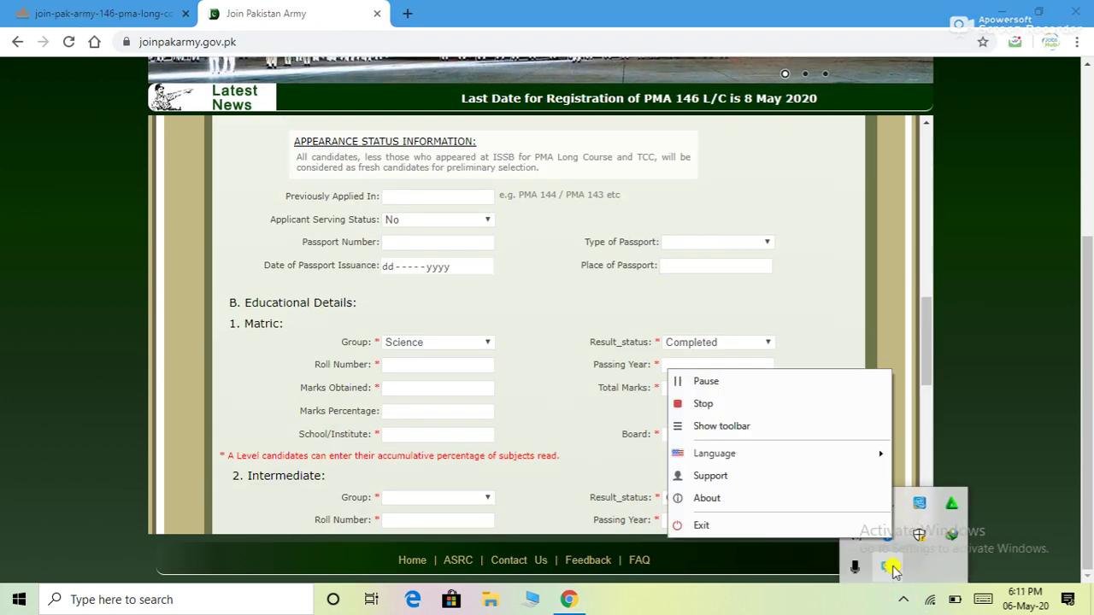